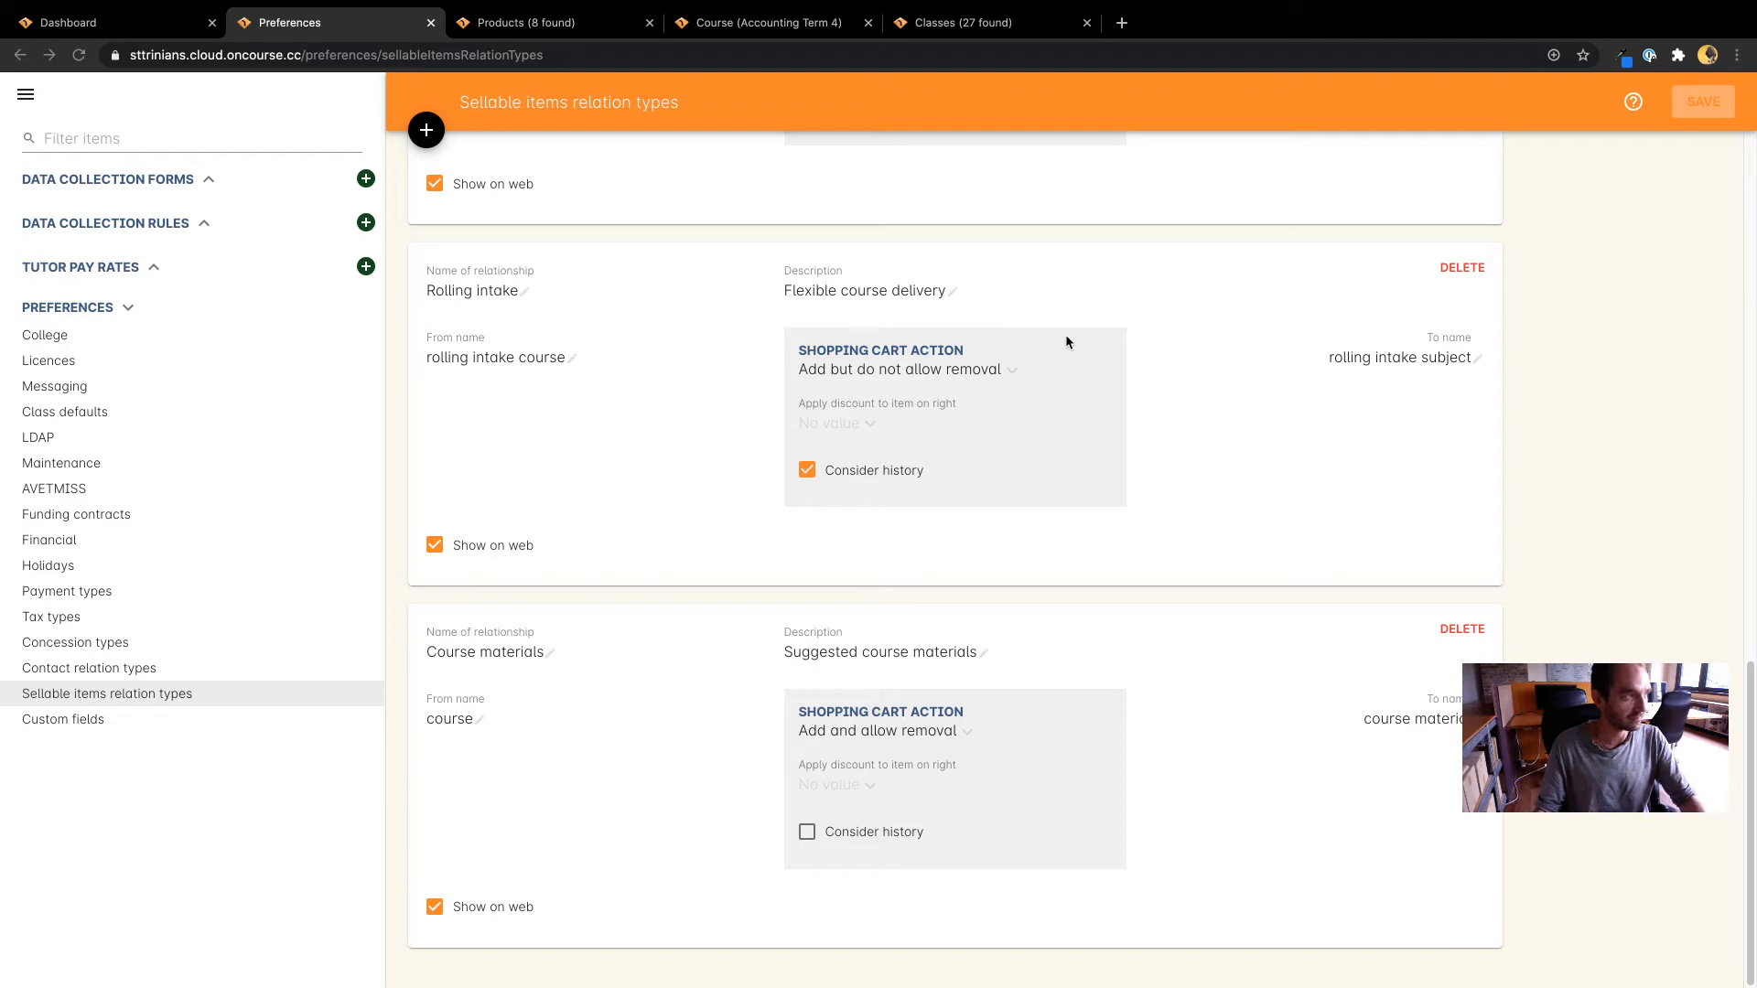
Step: Close the Accounting Term 4 course and look through the Accounting Term 1 to Accounting Term 4 entries in the course list
left_click(773, 28)
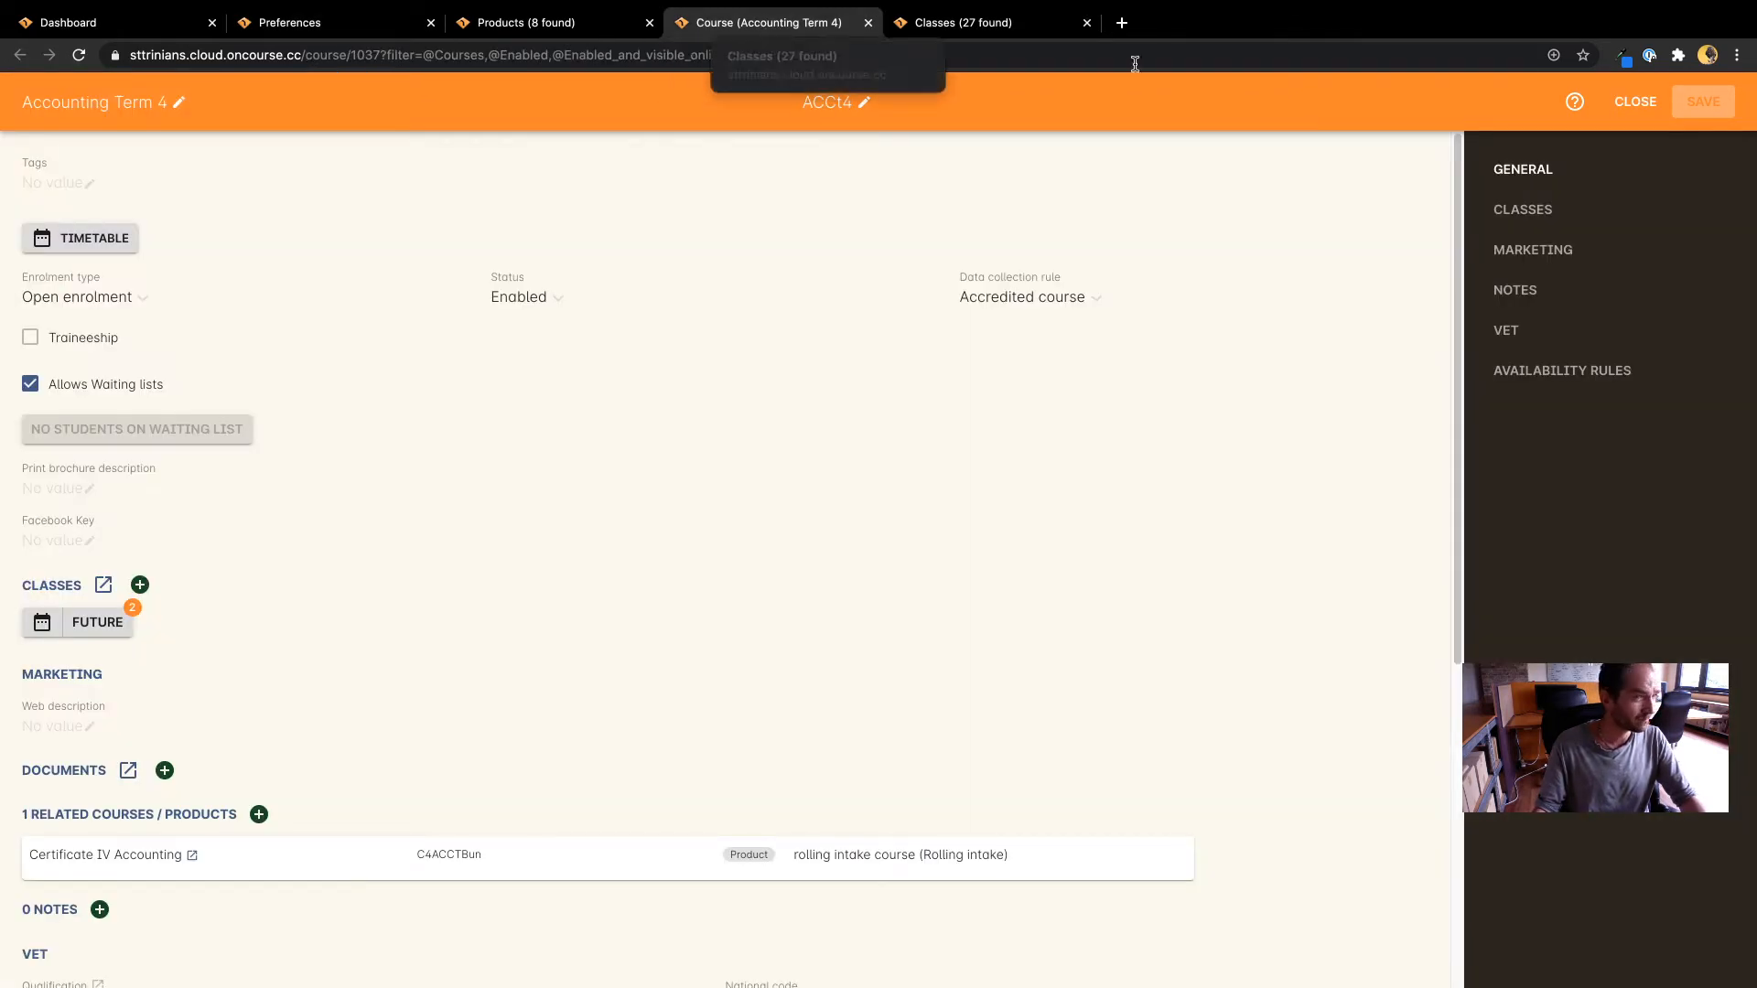
left_click(1628, 104)
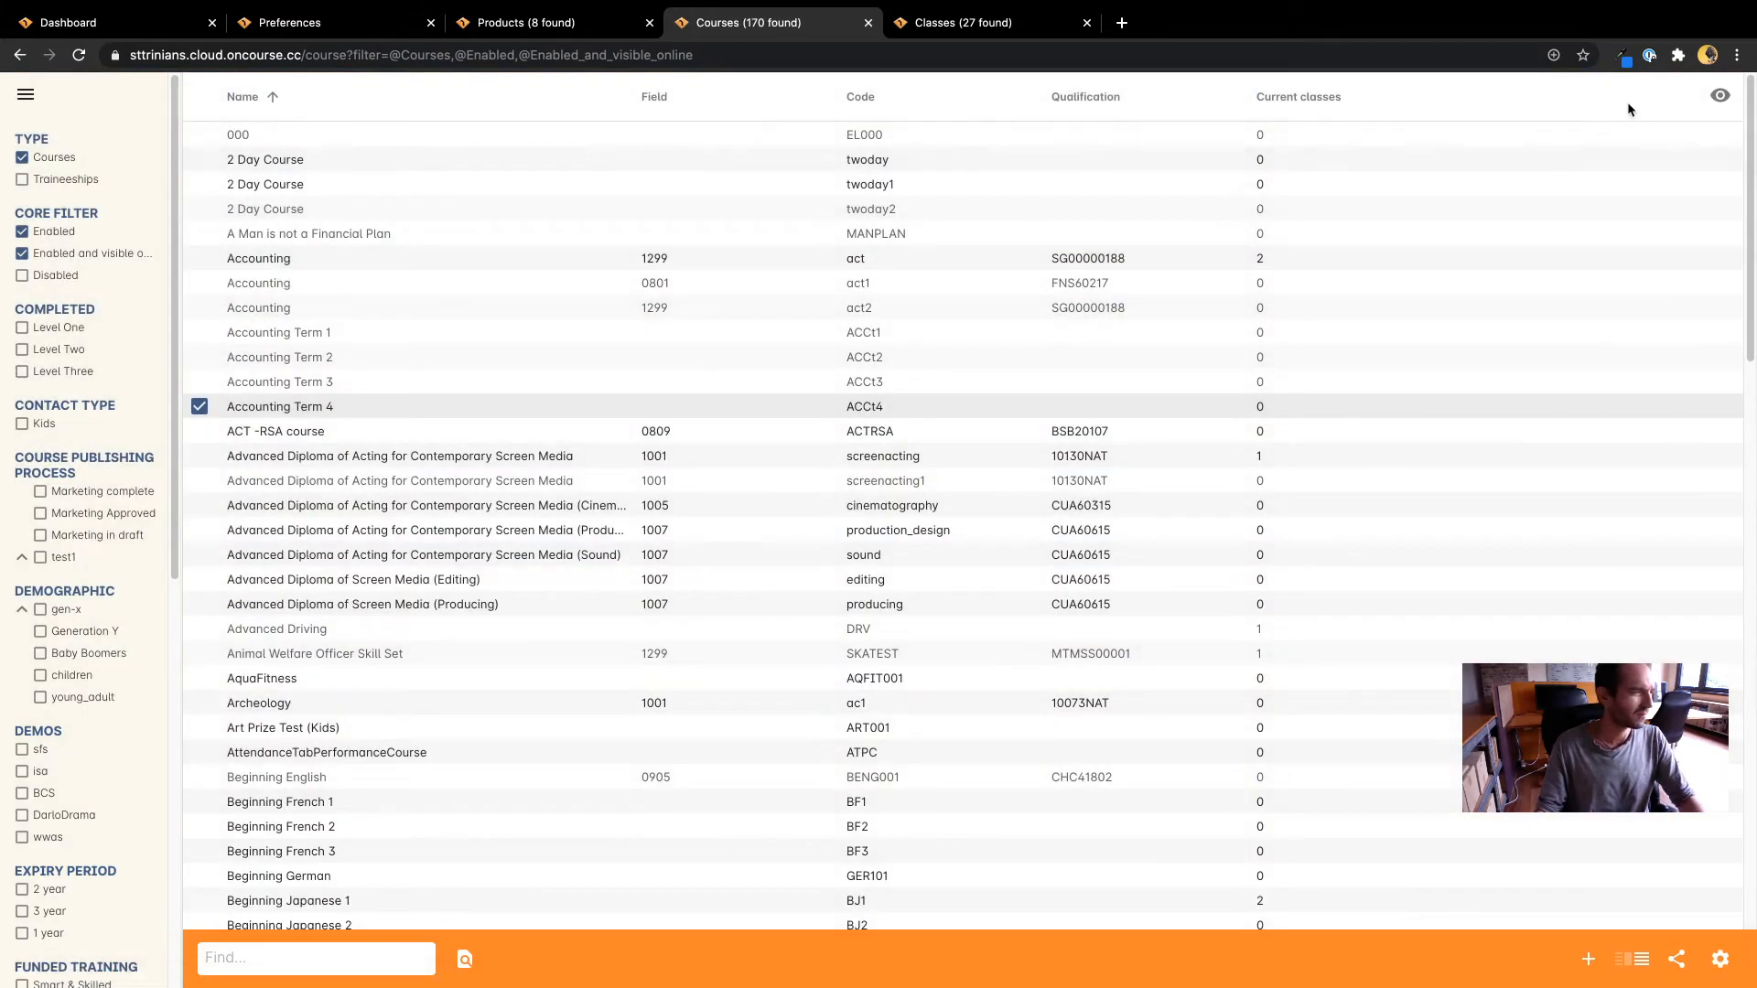
left_click(332, 340)
left_click(348, 361)
left_click(351, 383)
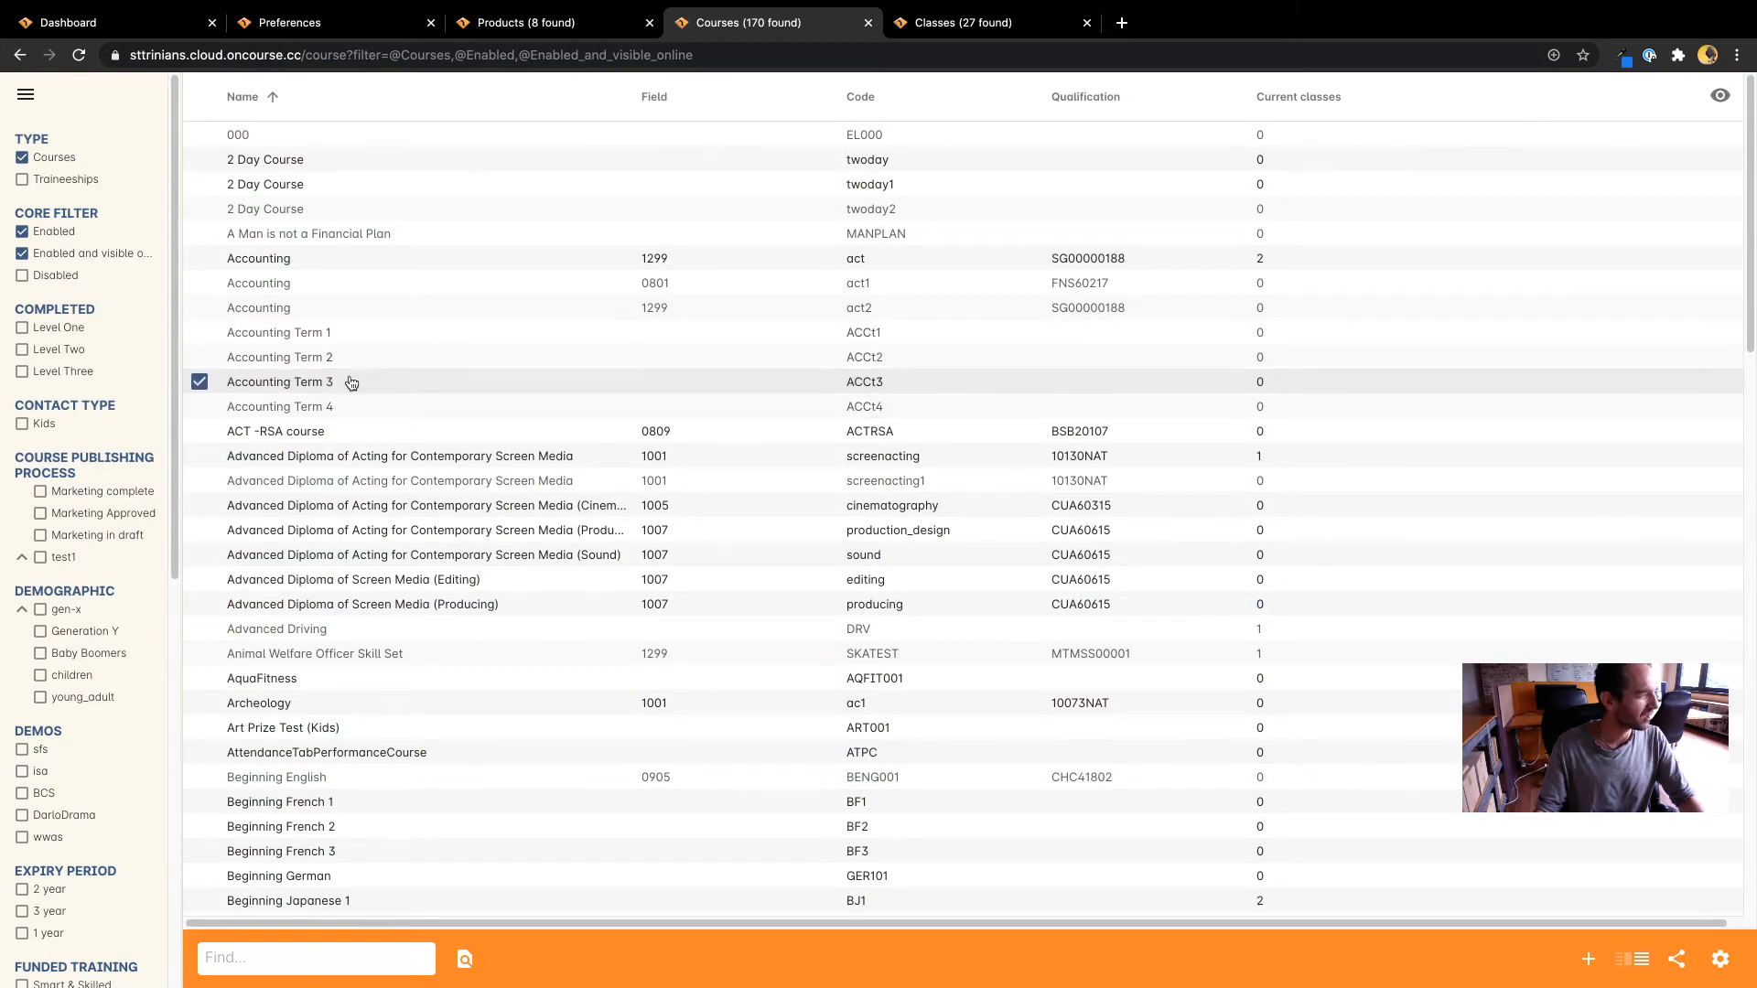
left_click(357, 407)
left_click(362, 336)
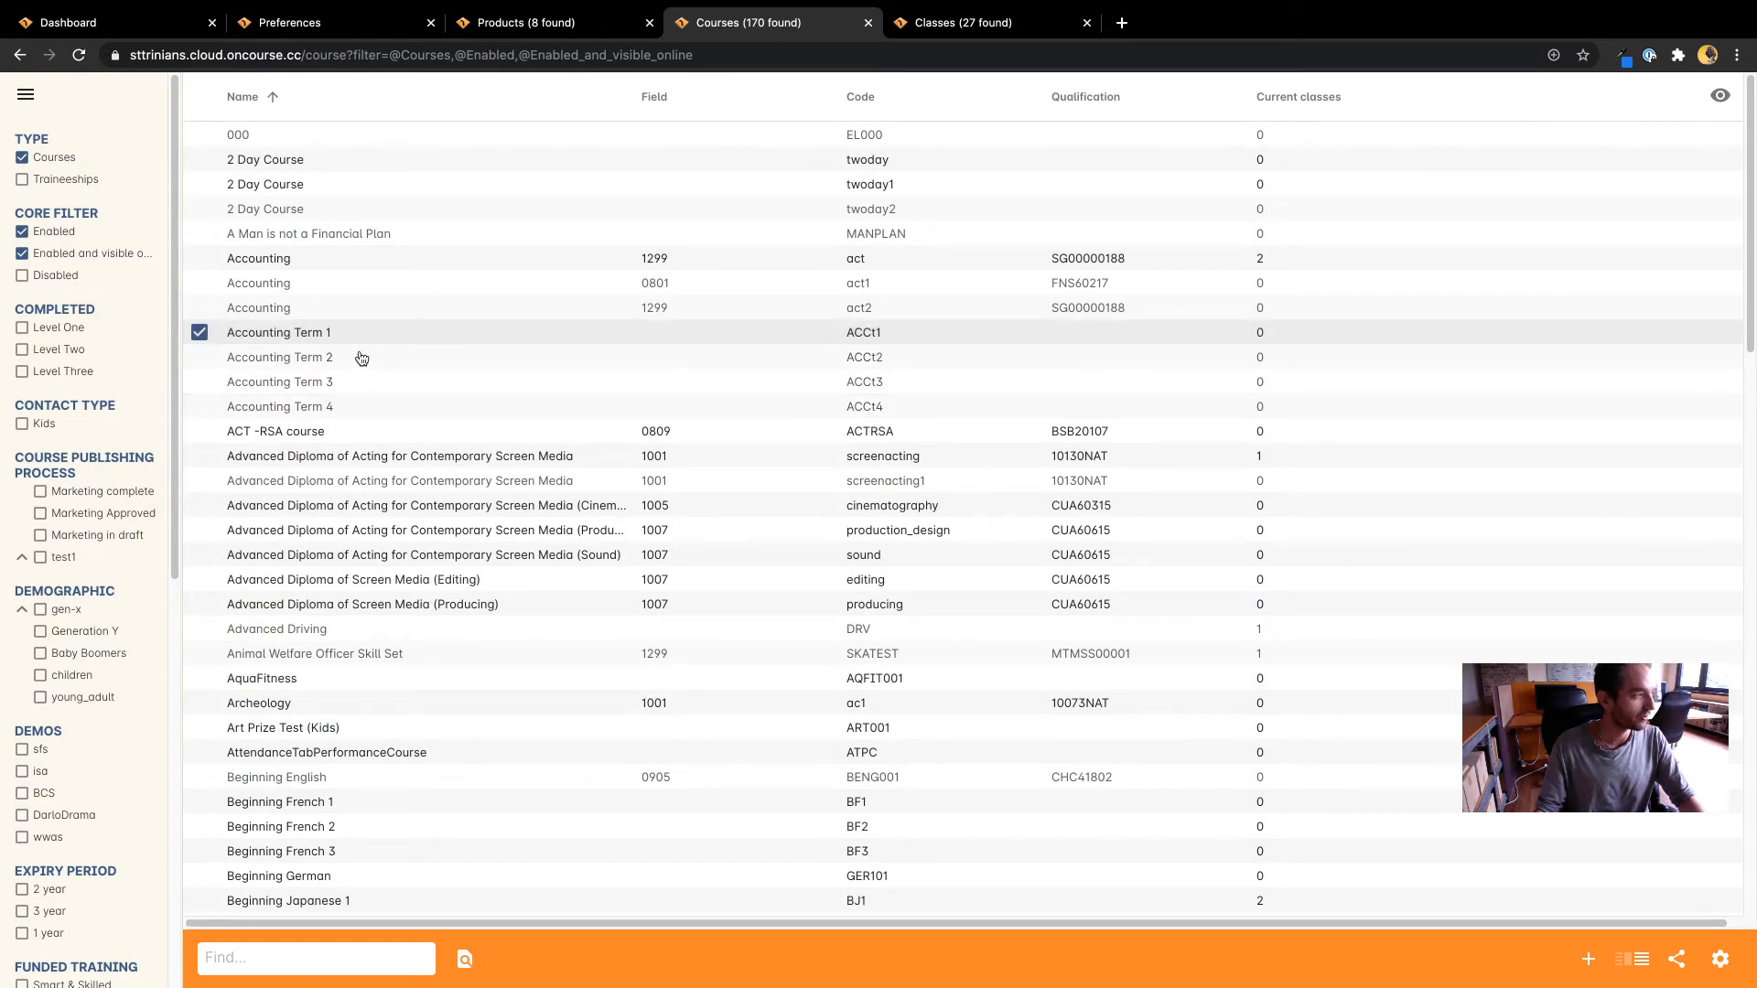
left_click(361, 358)
left_click(334, 338)
left_click(347, 360)
left_click(362, 382)
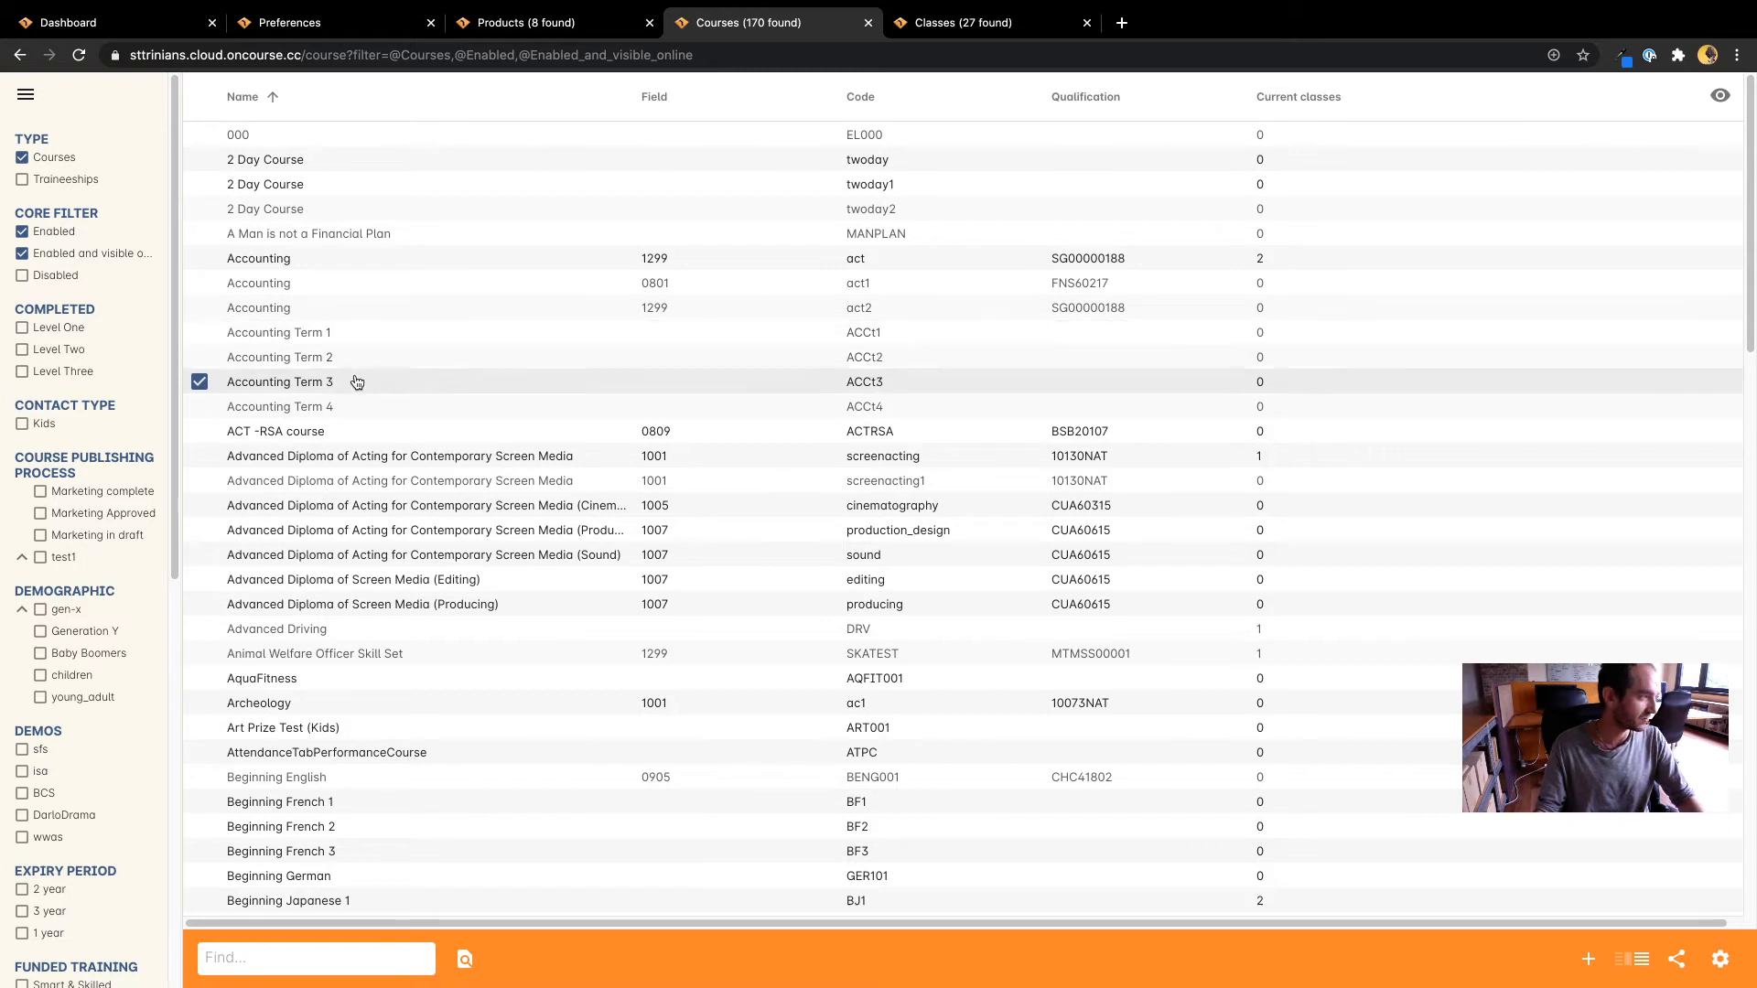
left_click(366, 409)
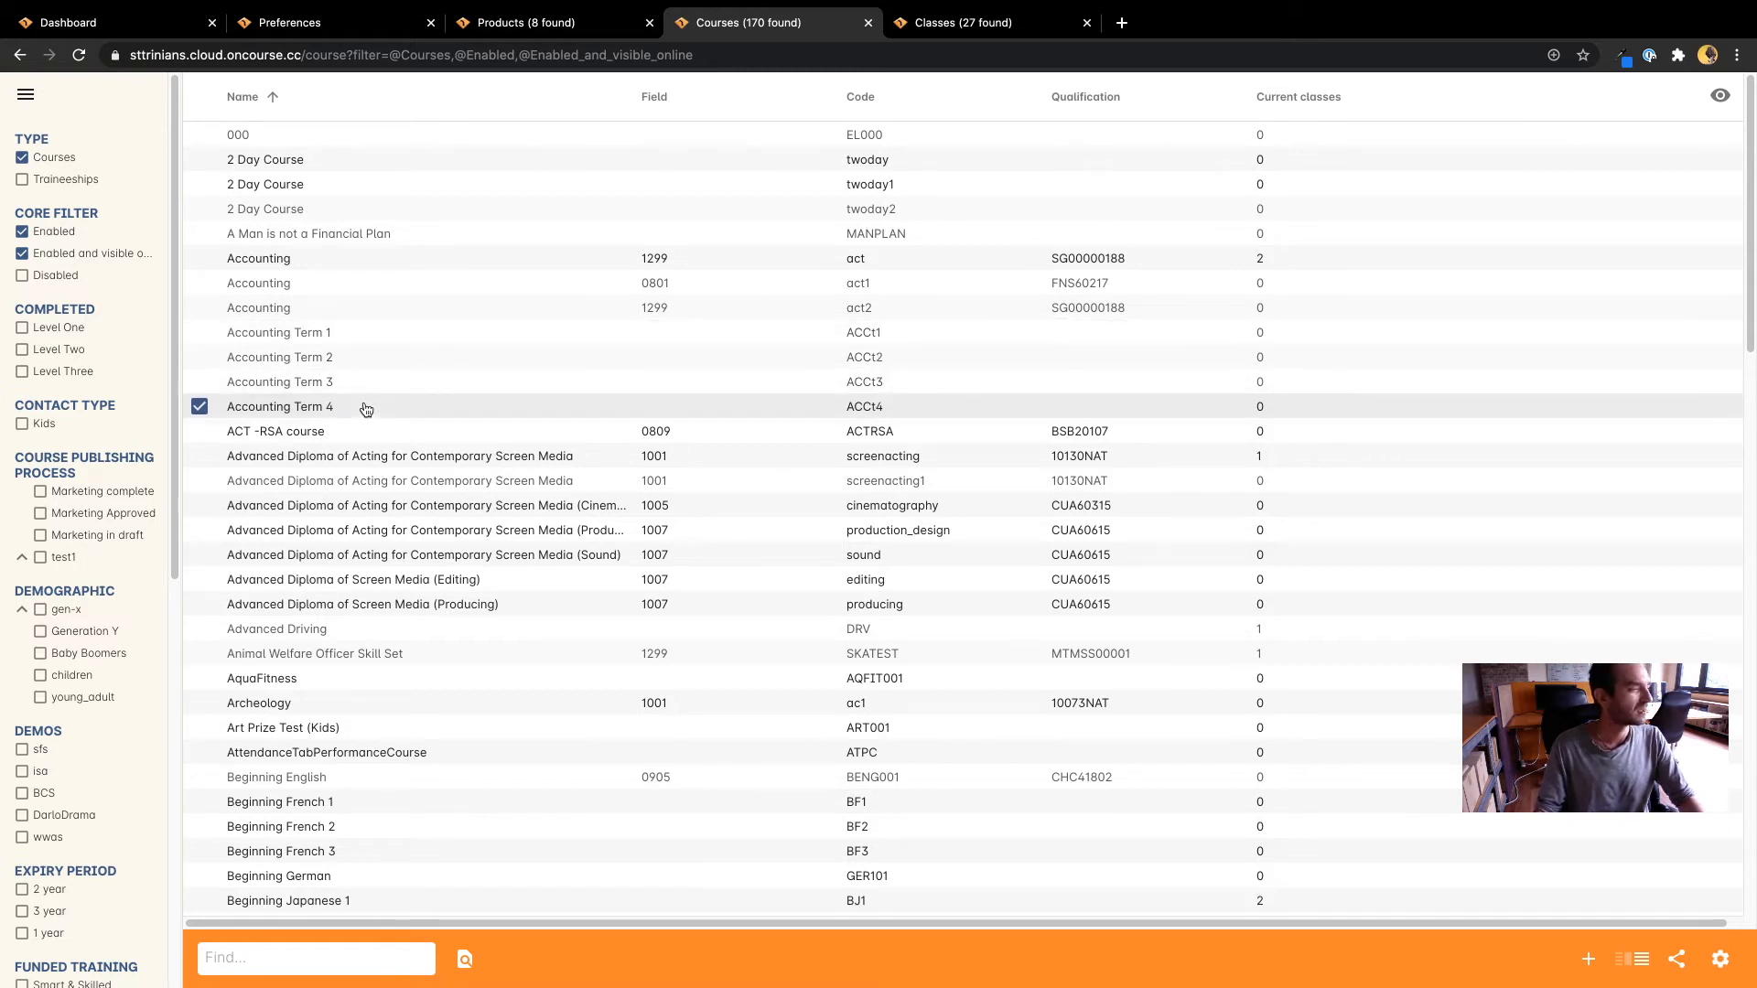
Step: Open the Accounting Term 1 course, review its related products and units of competency, and close it
left_click(344, 339)
double_click(344, 337)
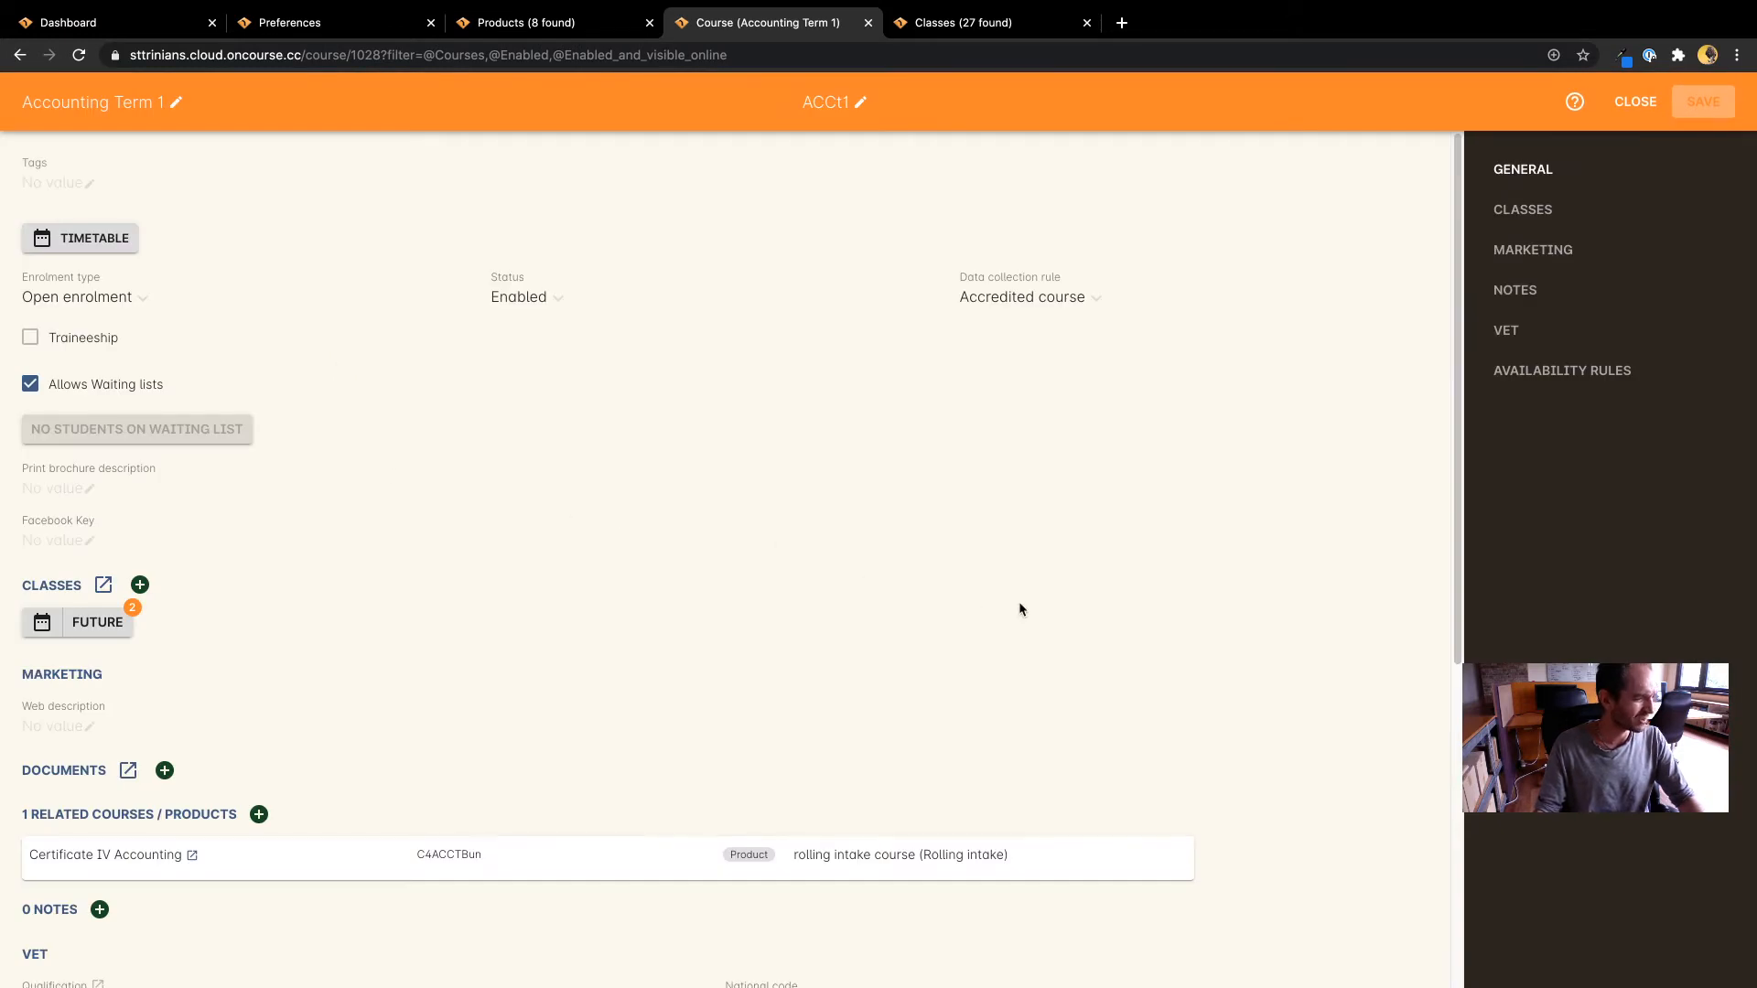
scroll(1021, 609, "down", 3)
scroll(1021, 610, "down", 3)
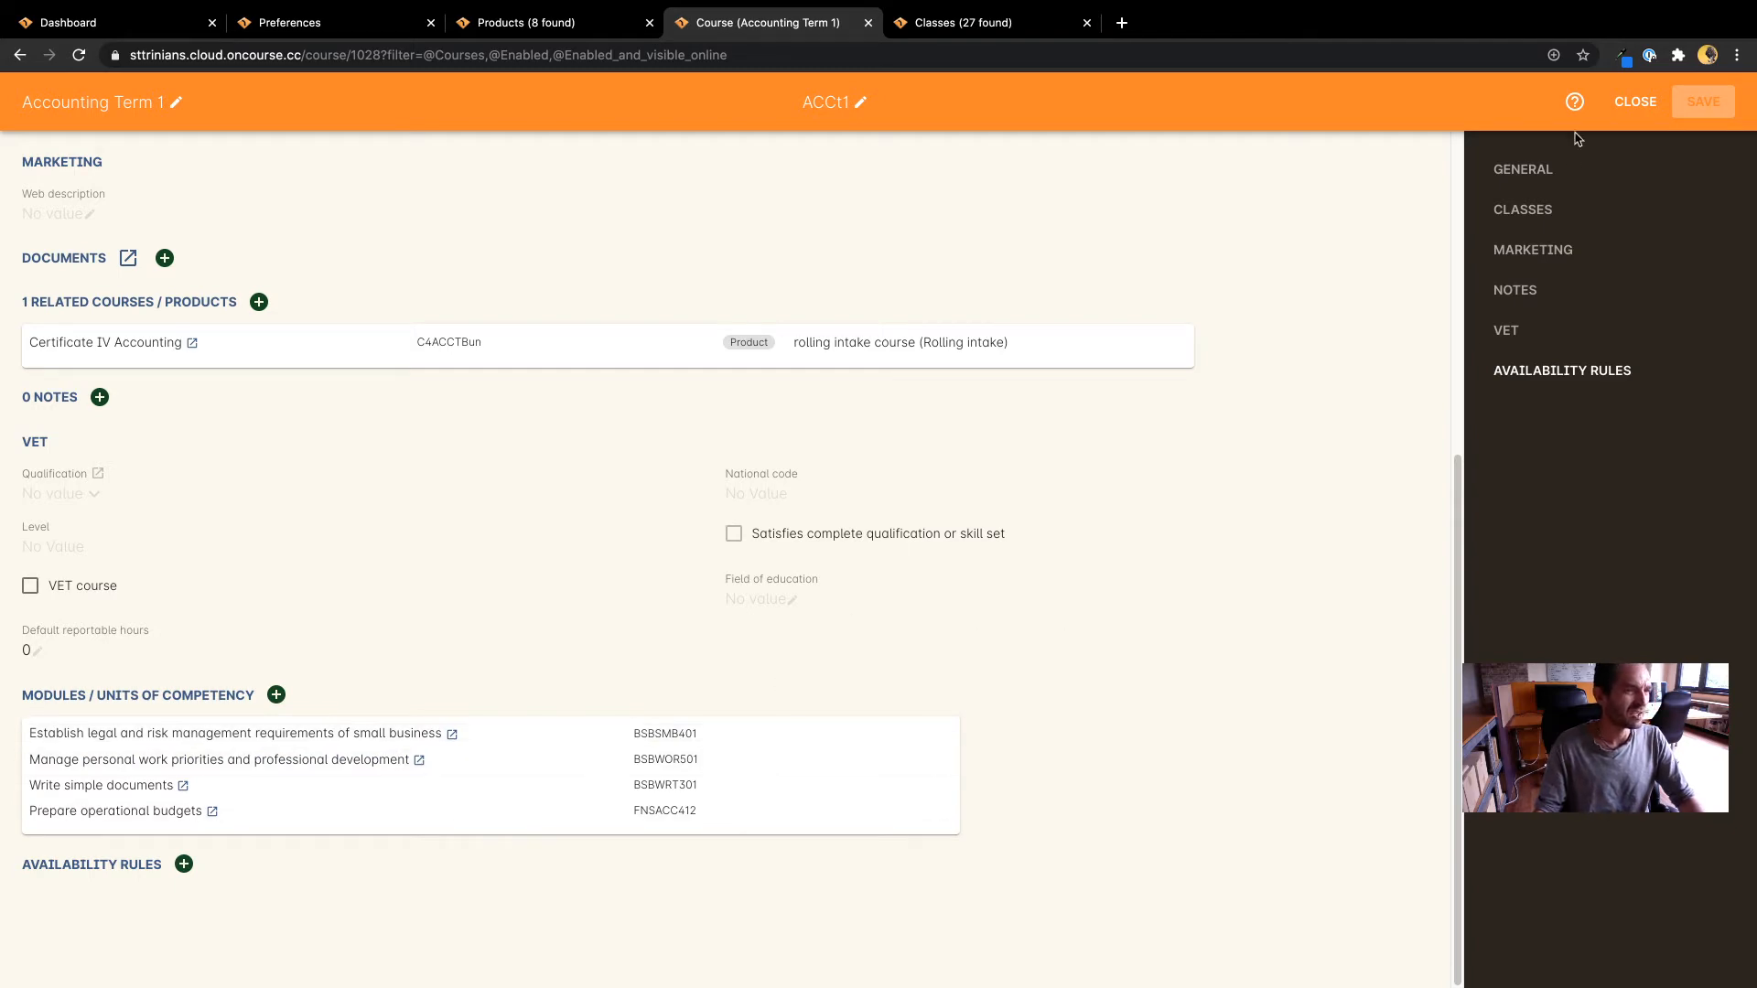
left_click(1627, 103)
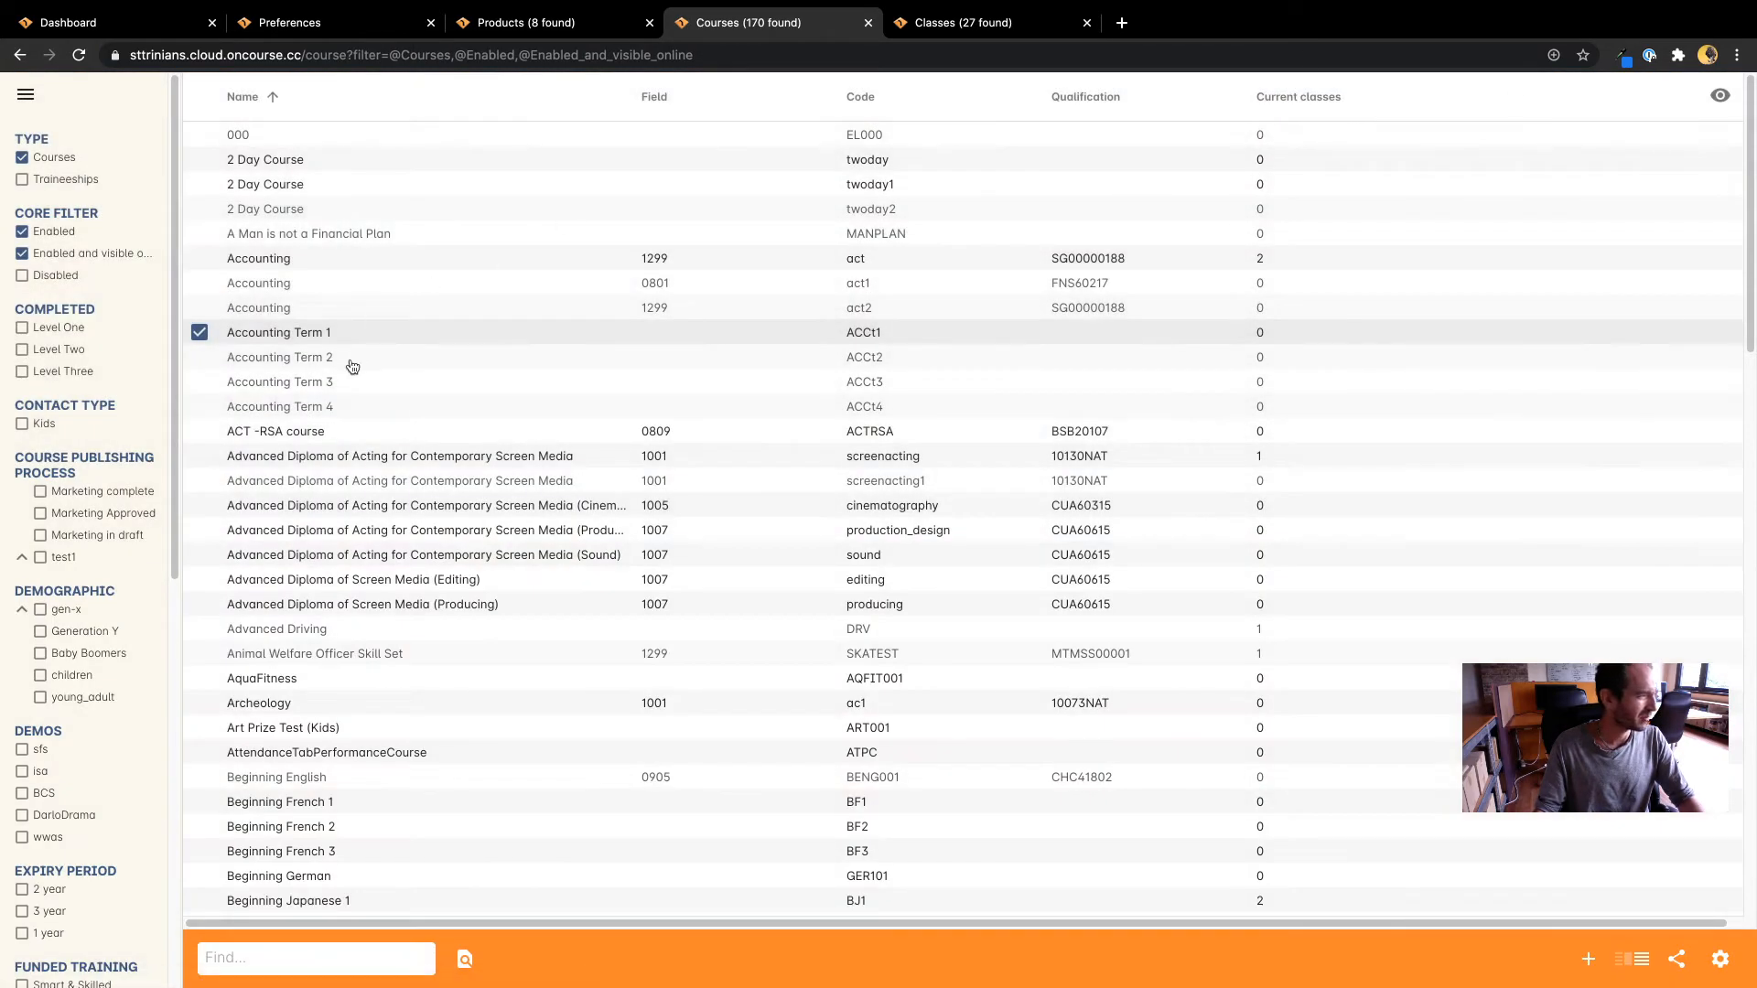
Step: Review the units of competency of the Accounting Term 2 course and close it
double_click(328, 357)
scroll(555, 653, "down", 4)
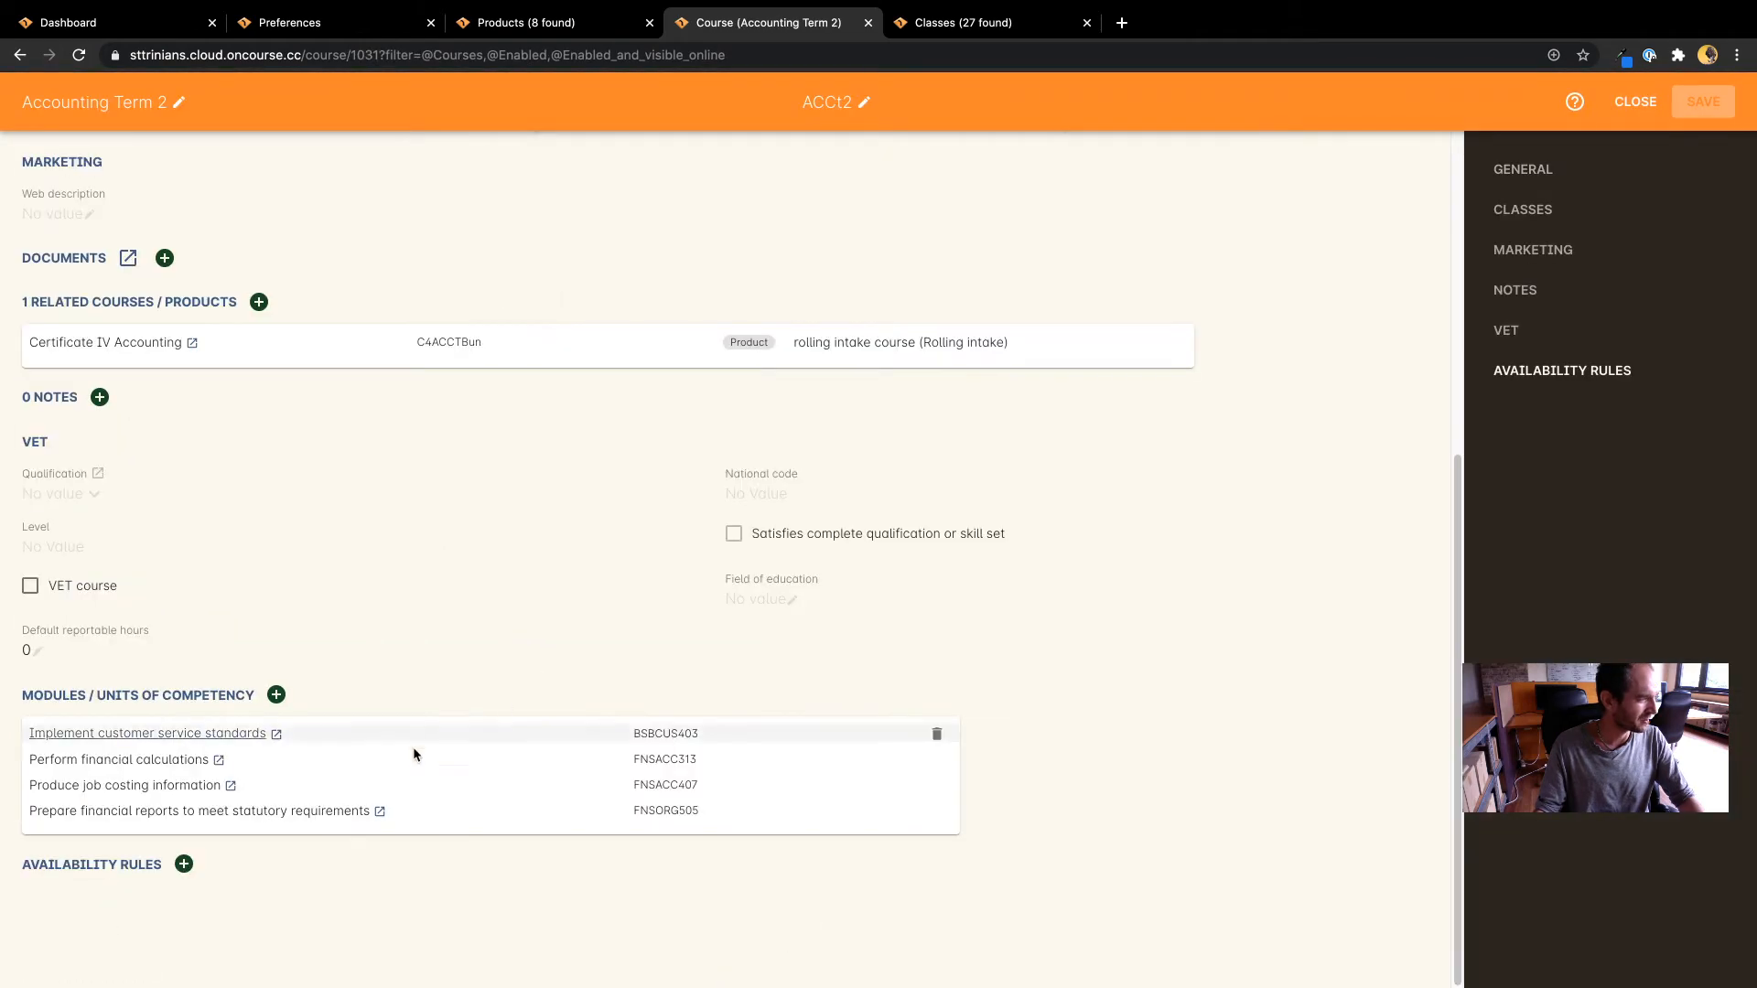
left_click(1621, 103)
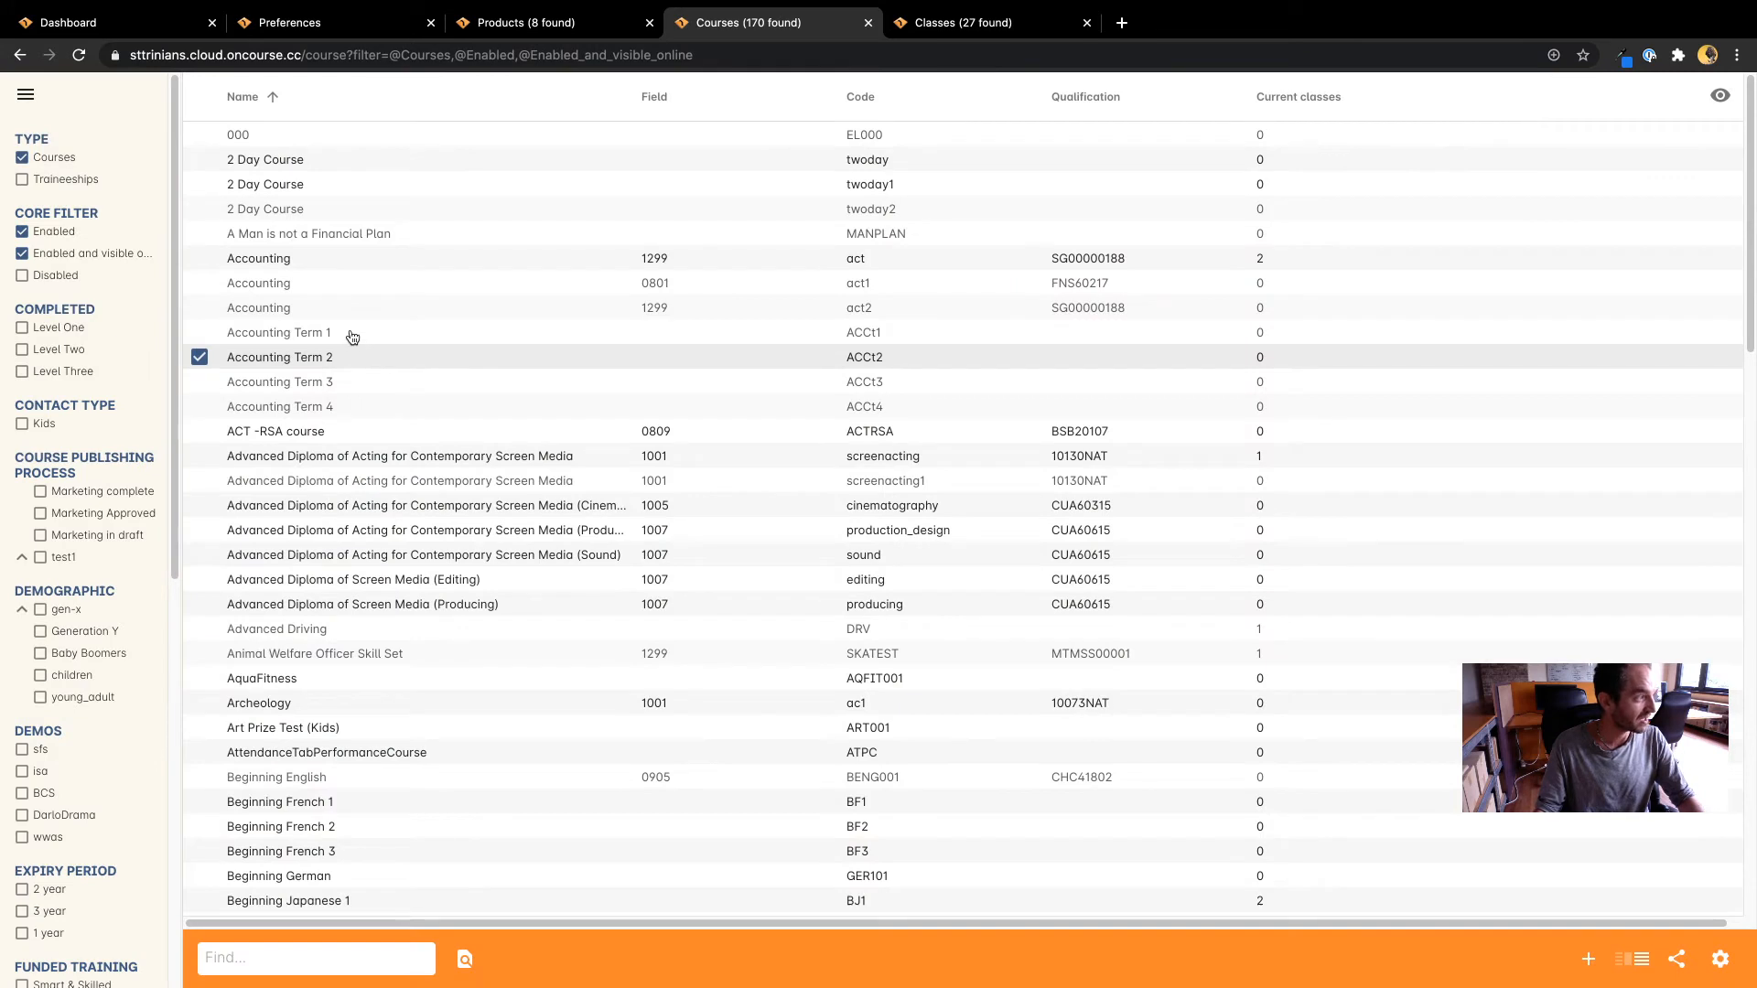
left_click(352, 385)
left_click(354, 409)
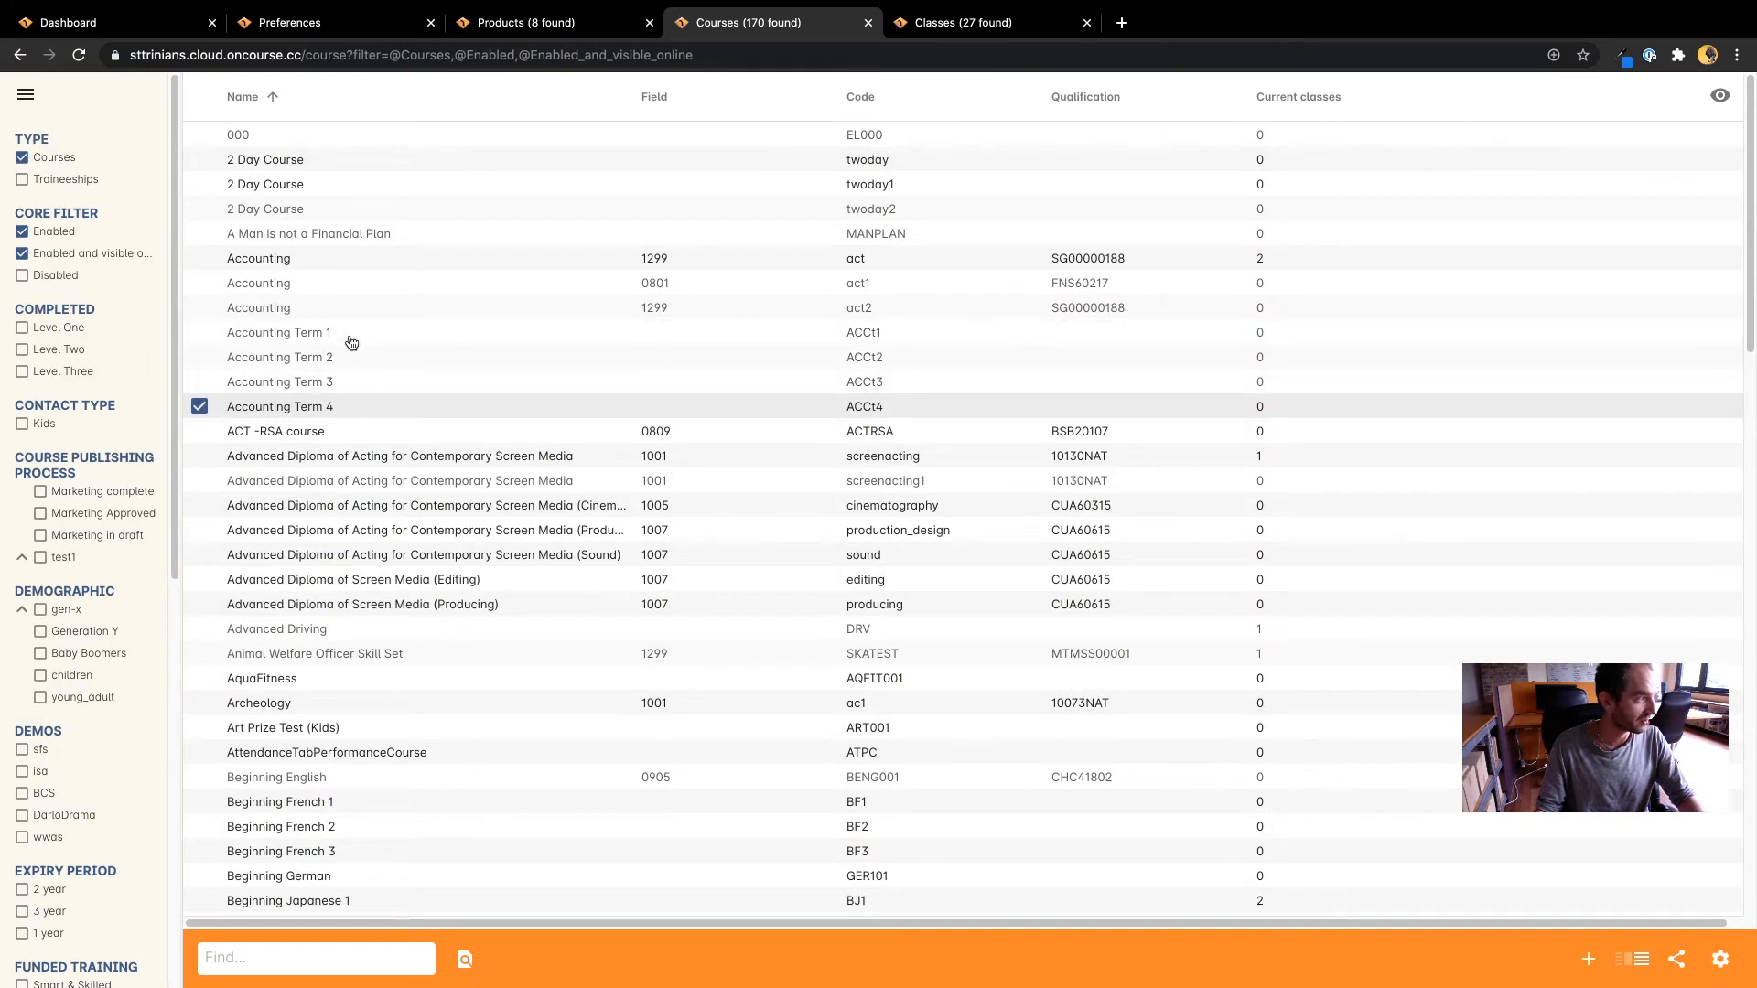
left_click(351, 338)
left_click(354, 357)
left_click(356, 383)
left_click(370, 414)
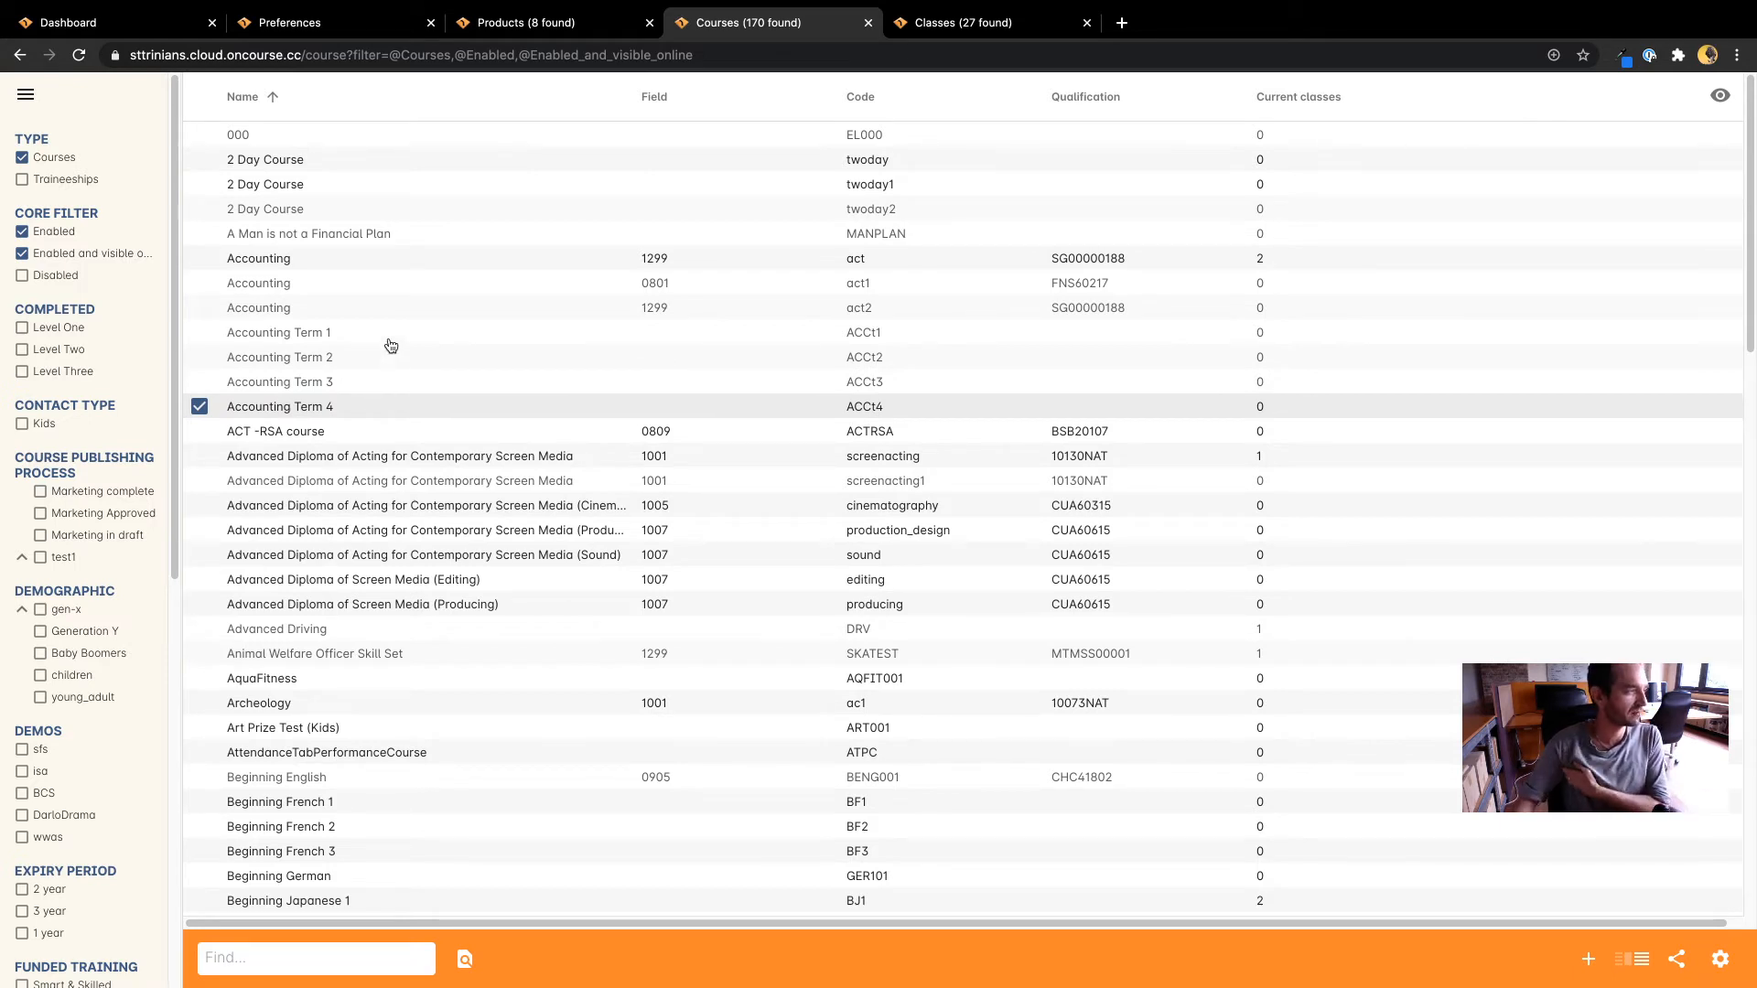
Step: Open the Accounting Term 1 course and list its future classes
double_click(386, 333)
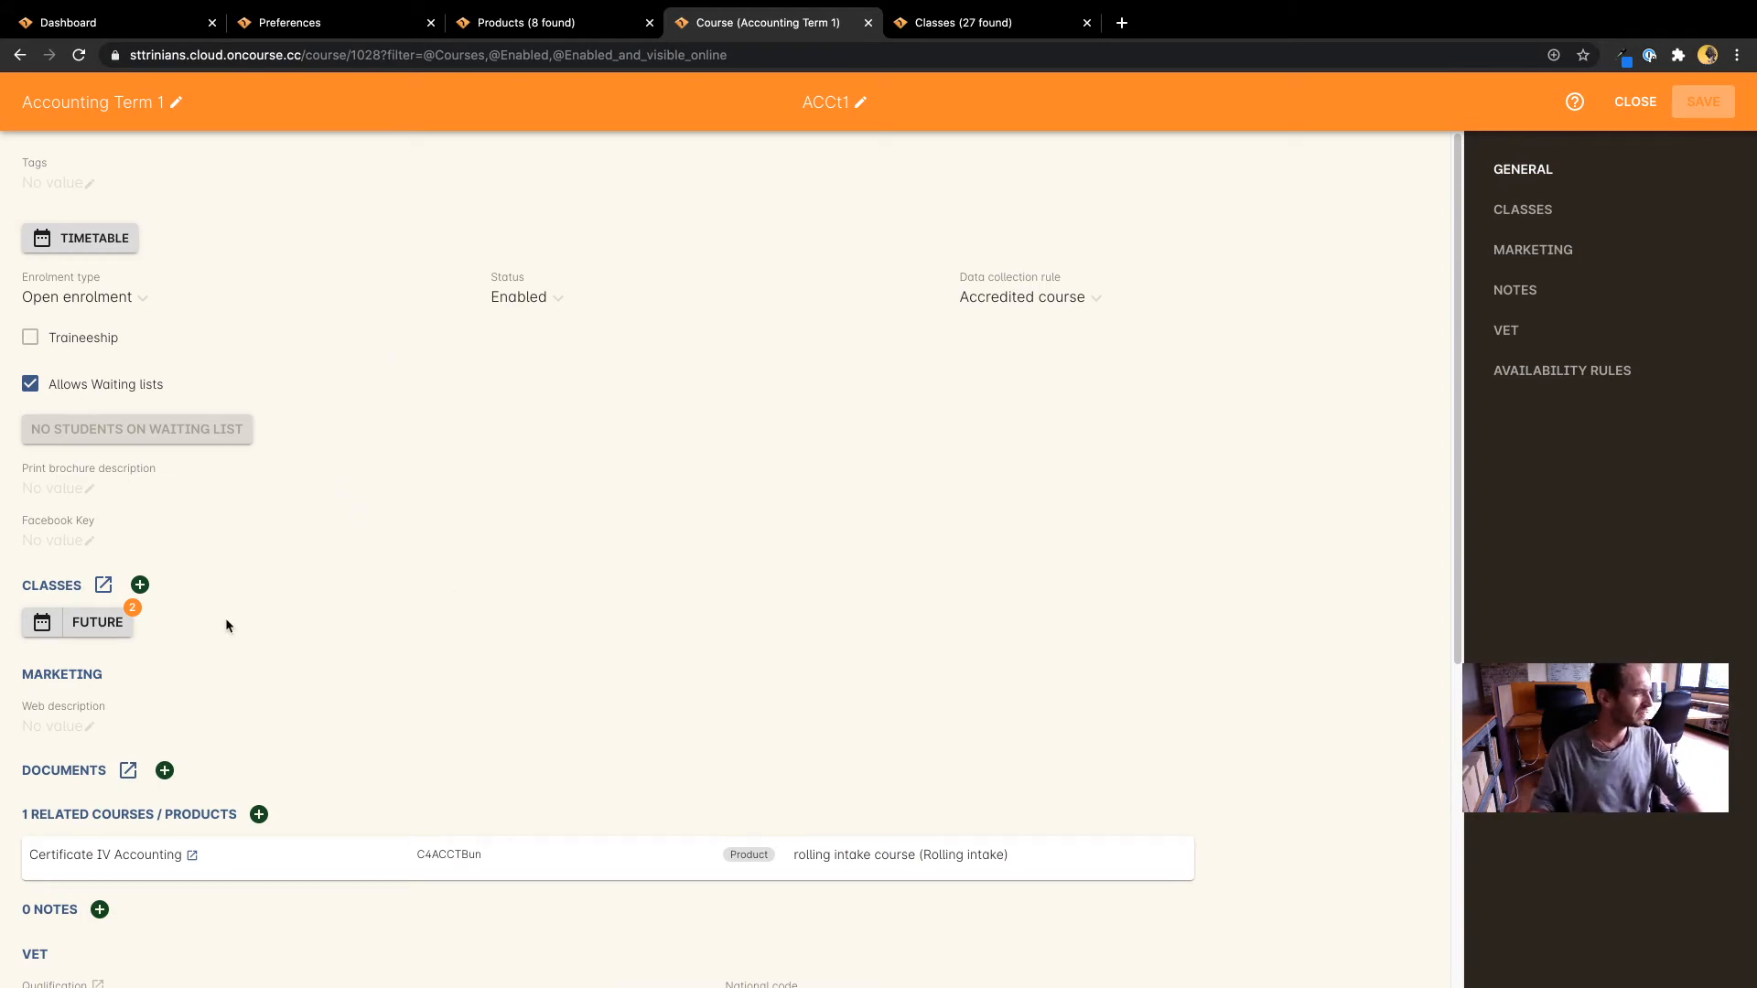
left_click(97, 623)
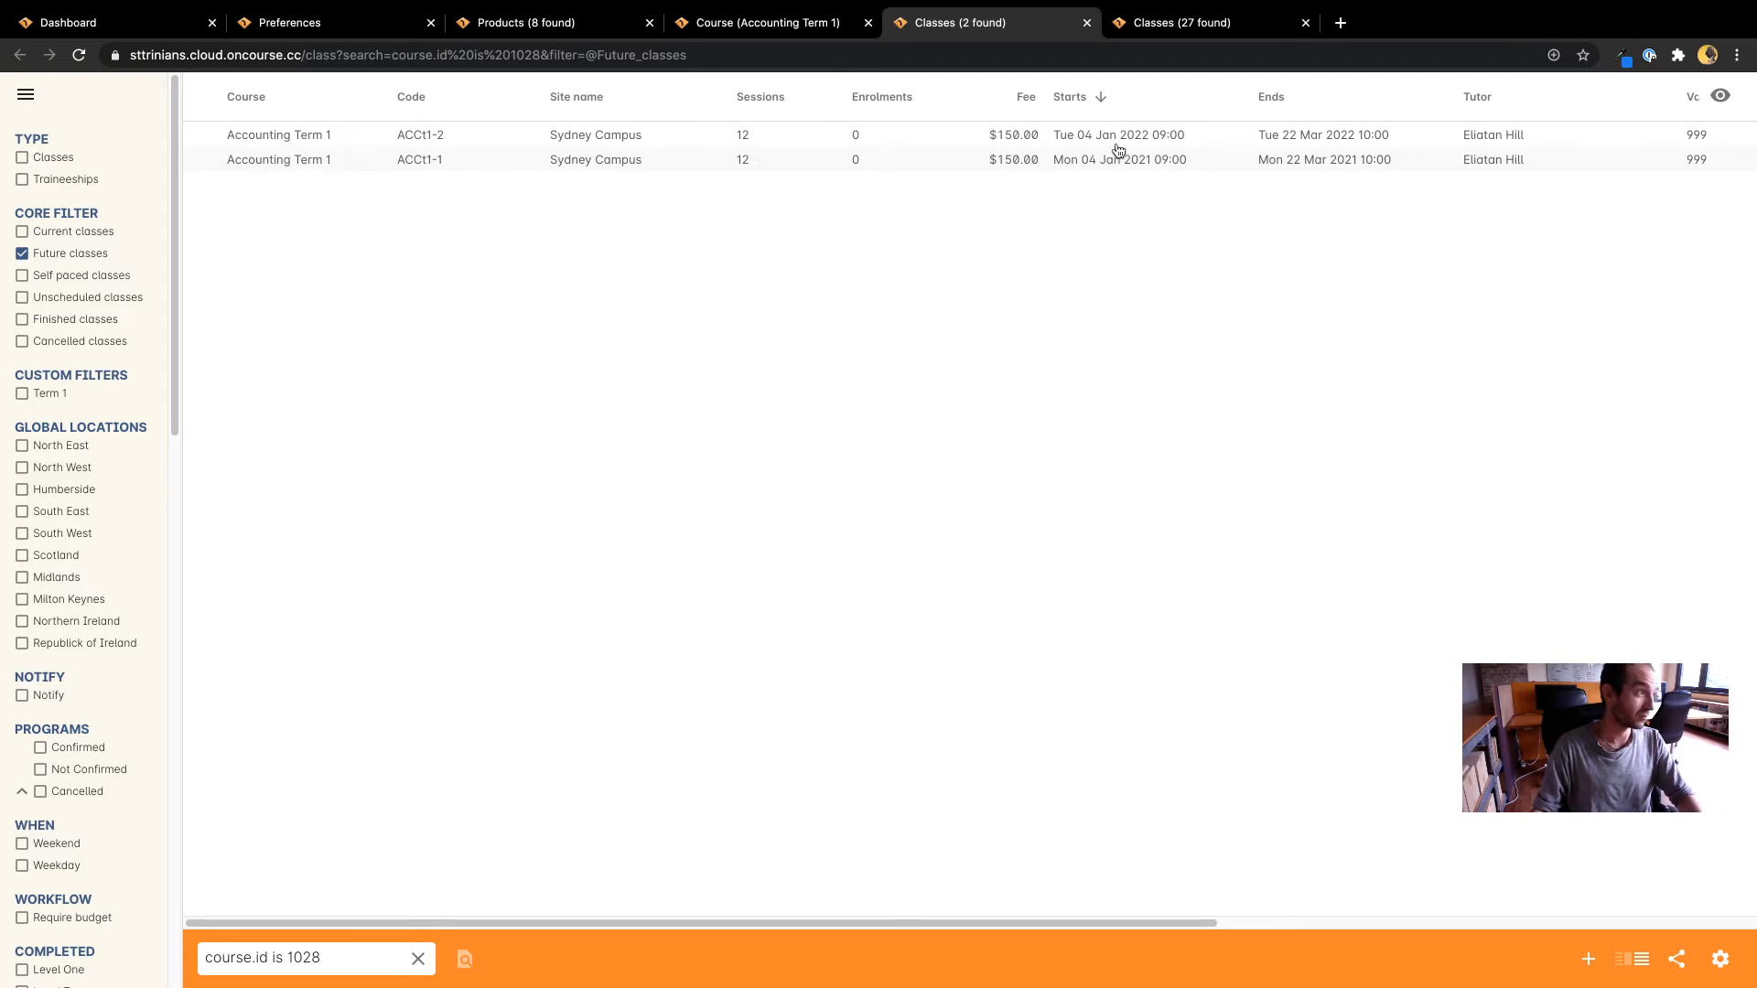
Step: Check the Certificate IV Accounting product and the related courses and products of the Accounting Term 1 course
left_click(521, 24)
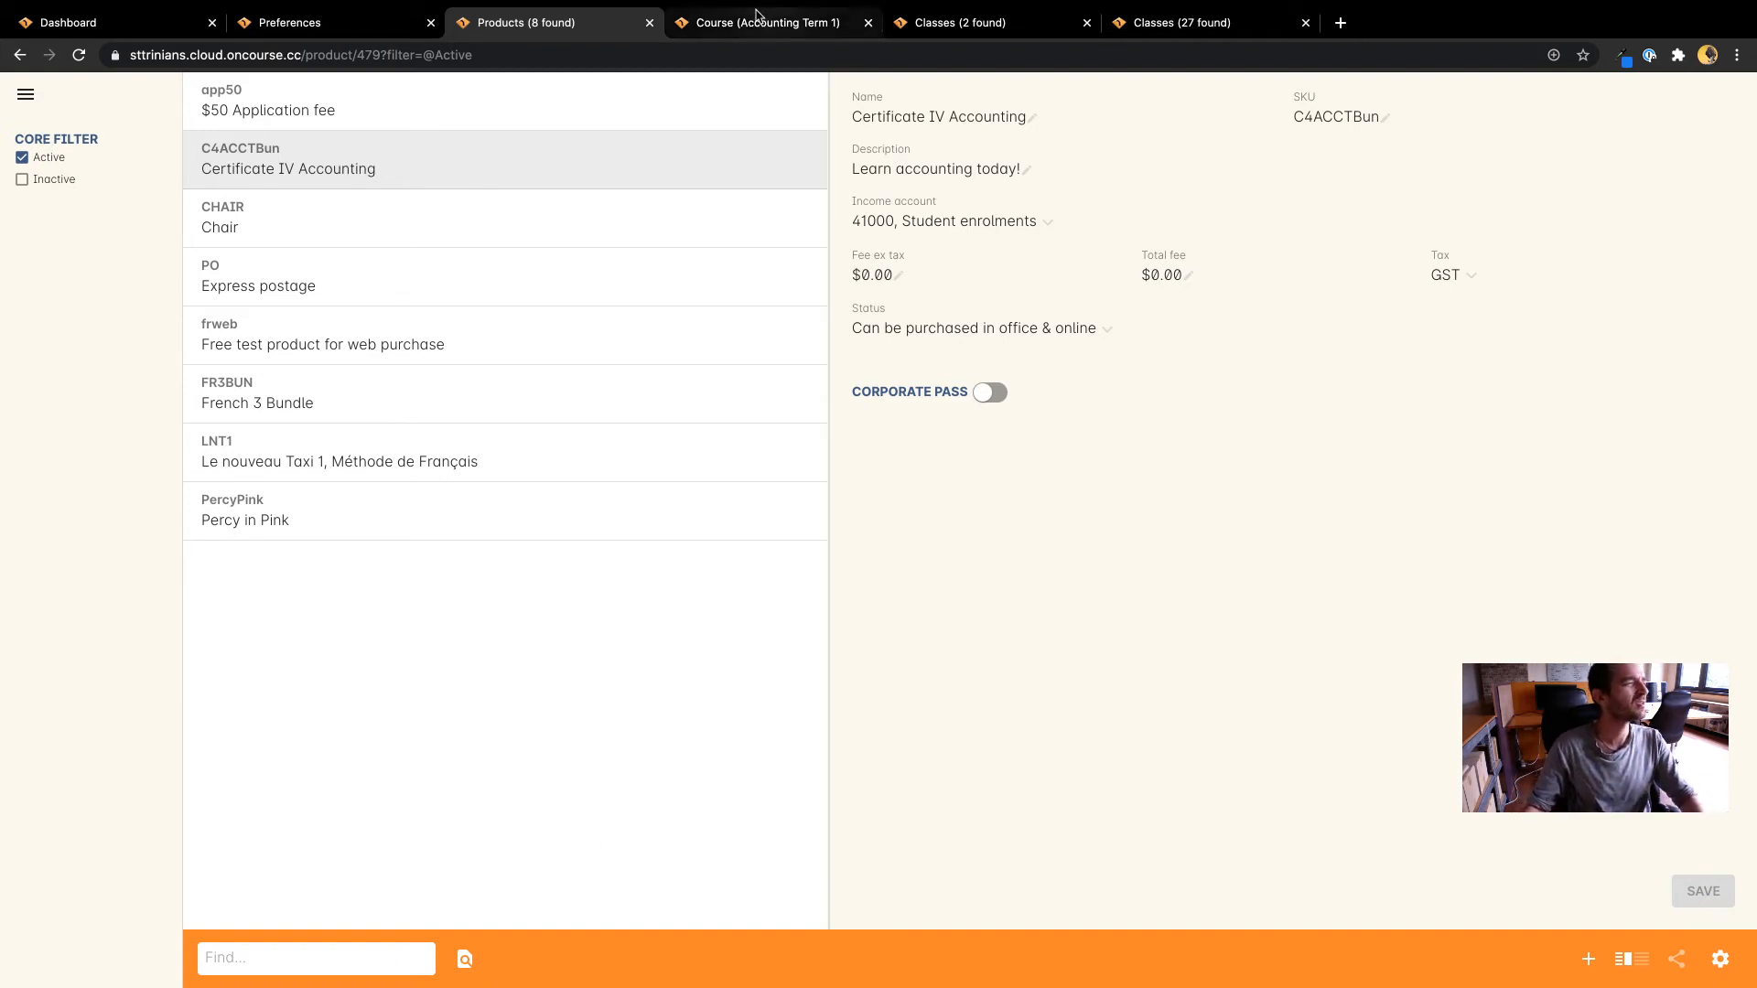
left_click(693, 22)
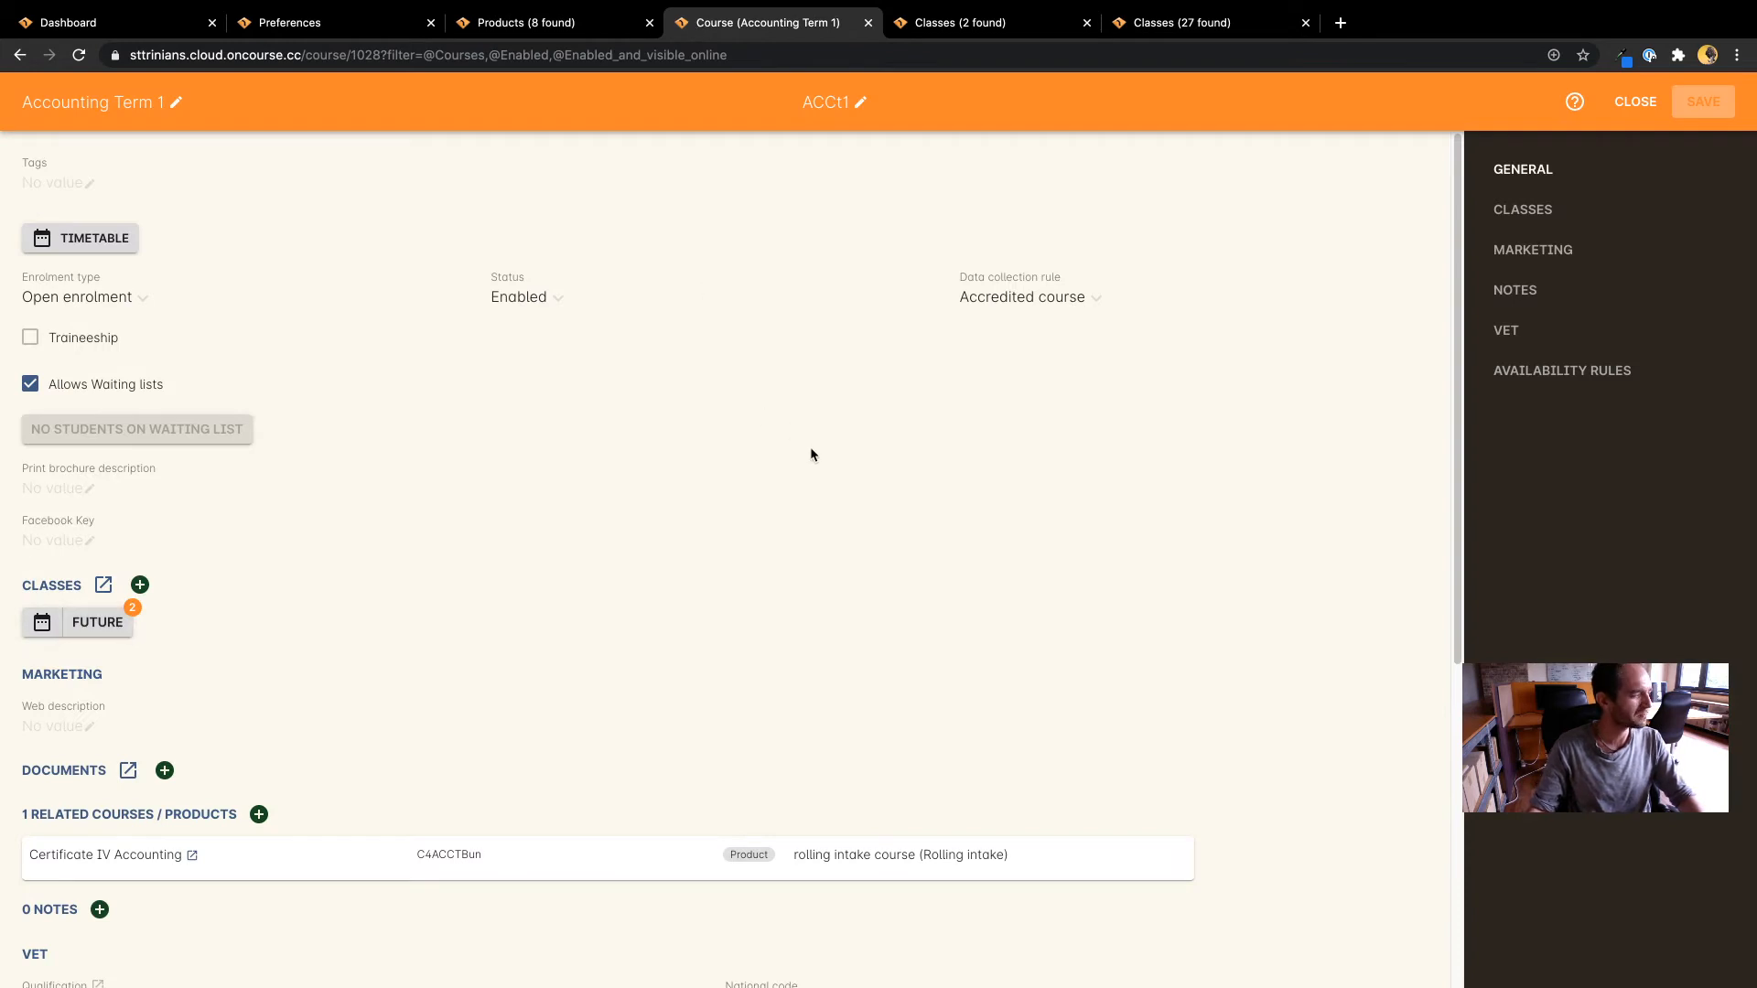
scroll(810, 447, "down", 3)
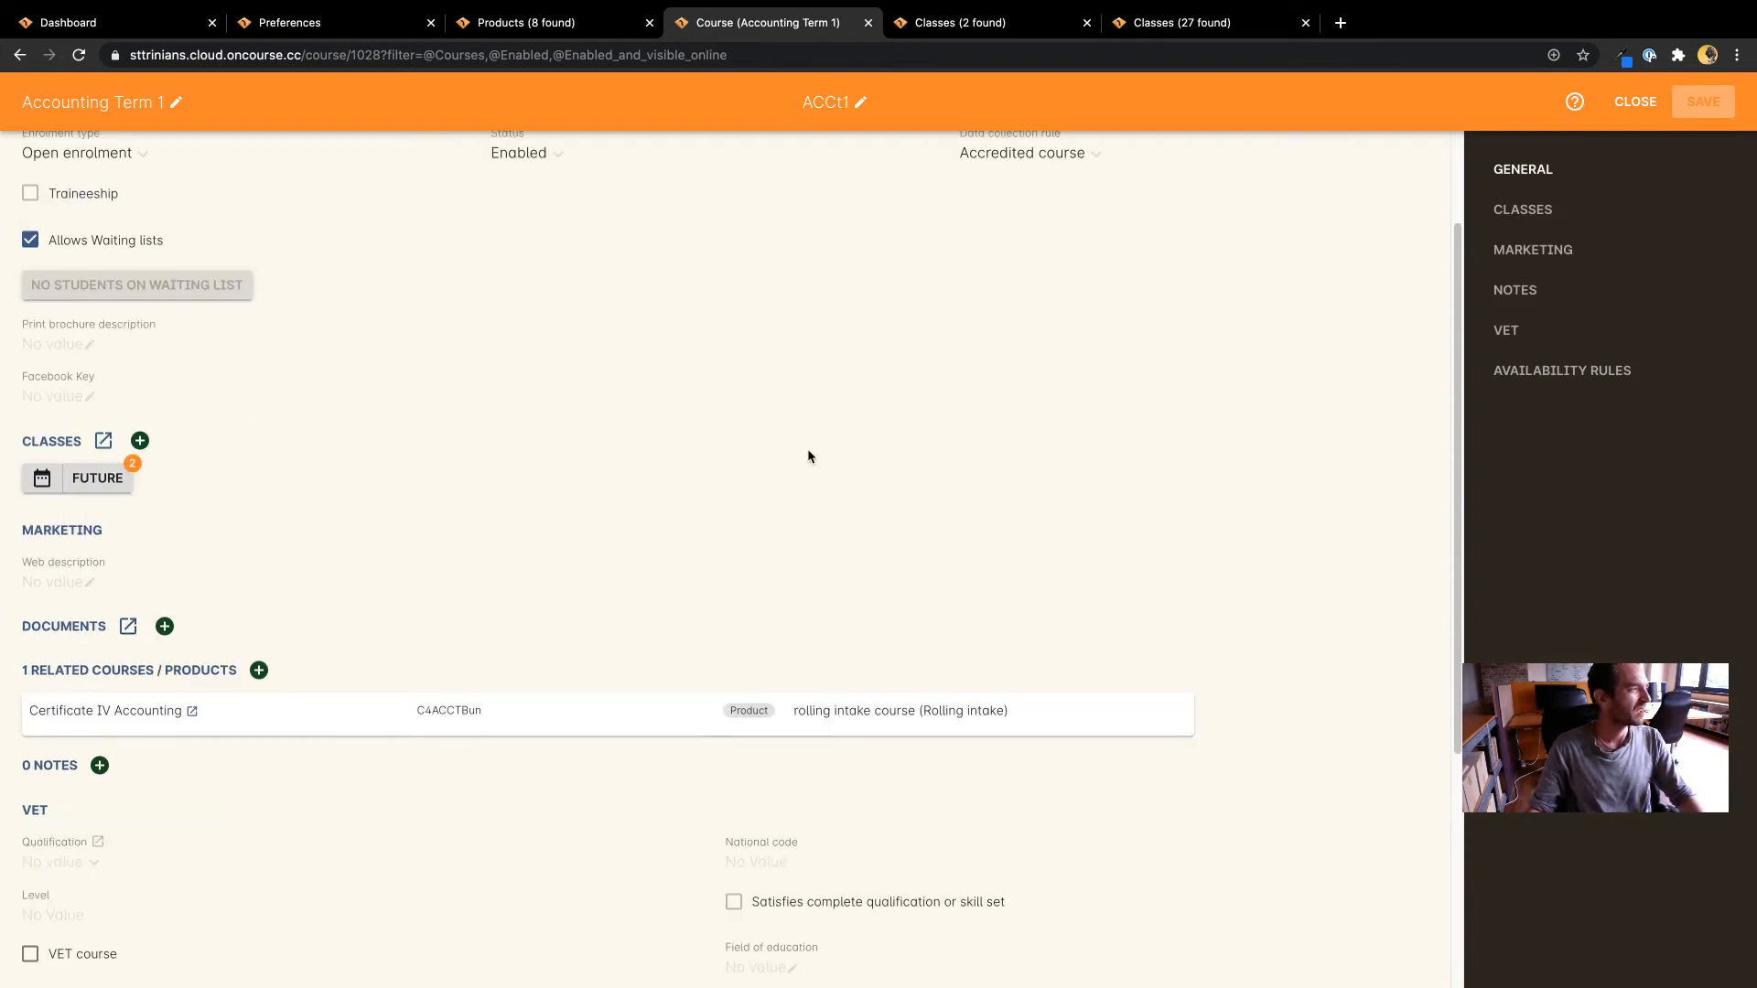
scroll(807, 448, "down", 1)
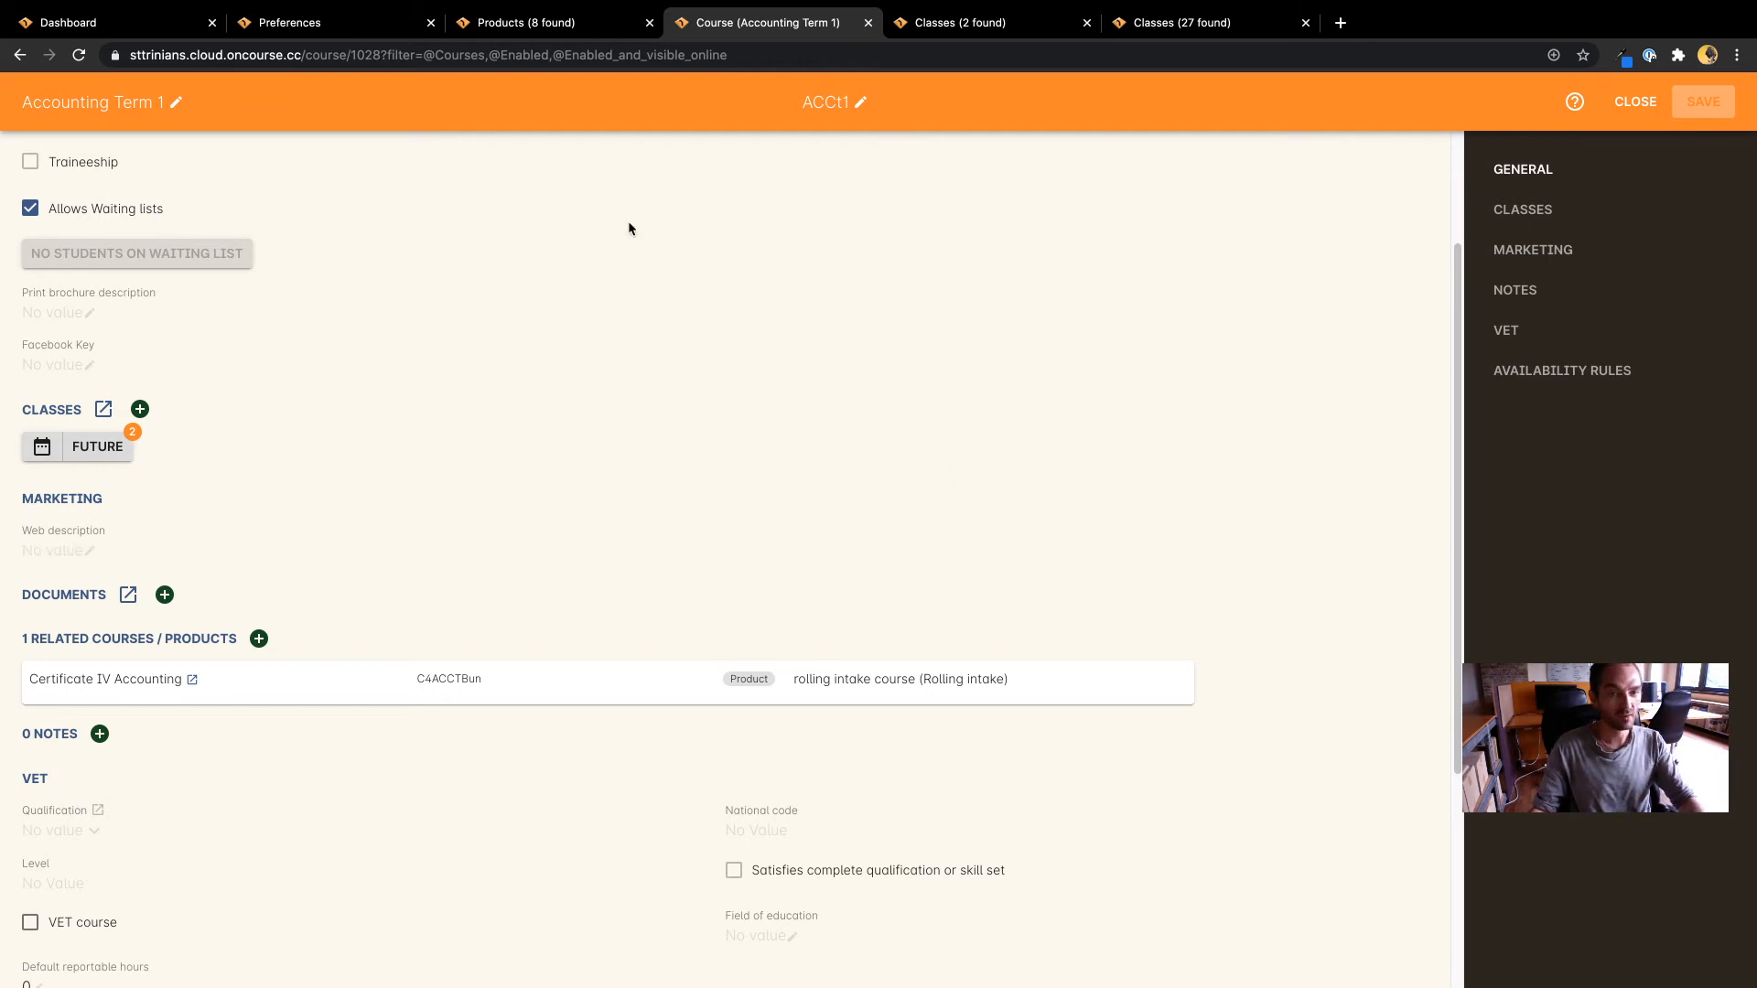
Step: Review the Rolling intake relation type in the preferences, the Certificate IV Accounting product and the Accounting Term 1 course again
left_click(345, 26)
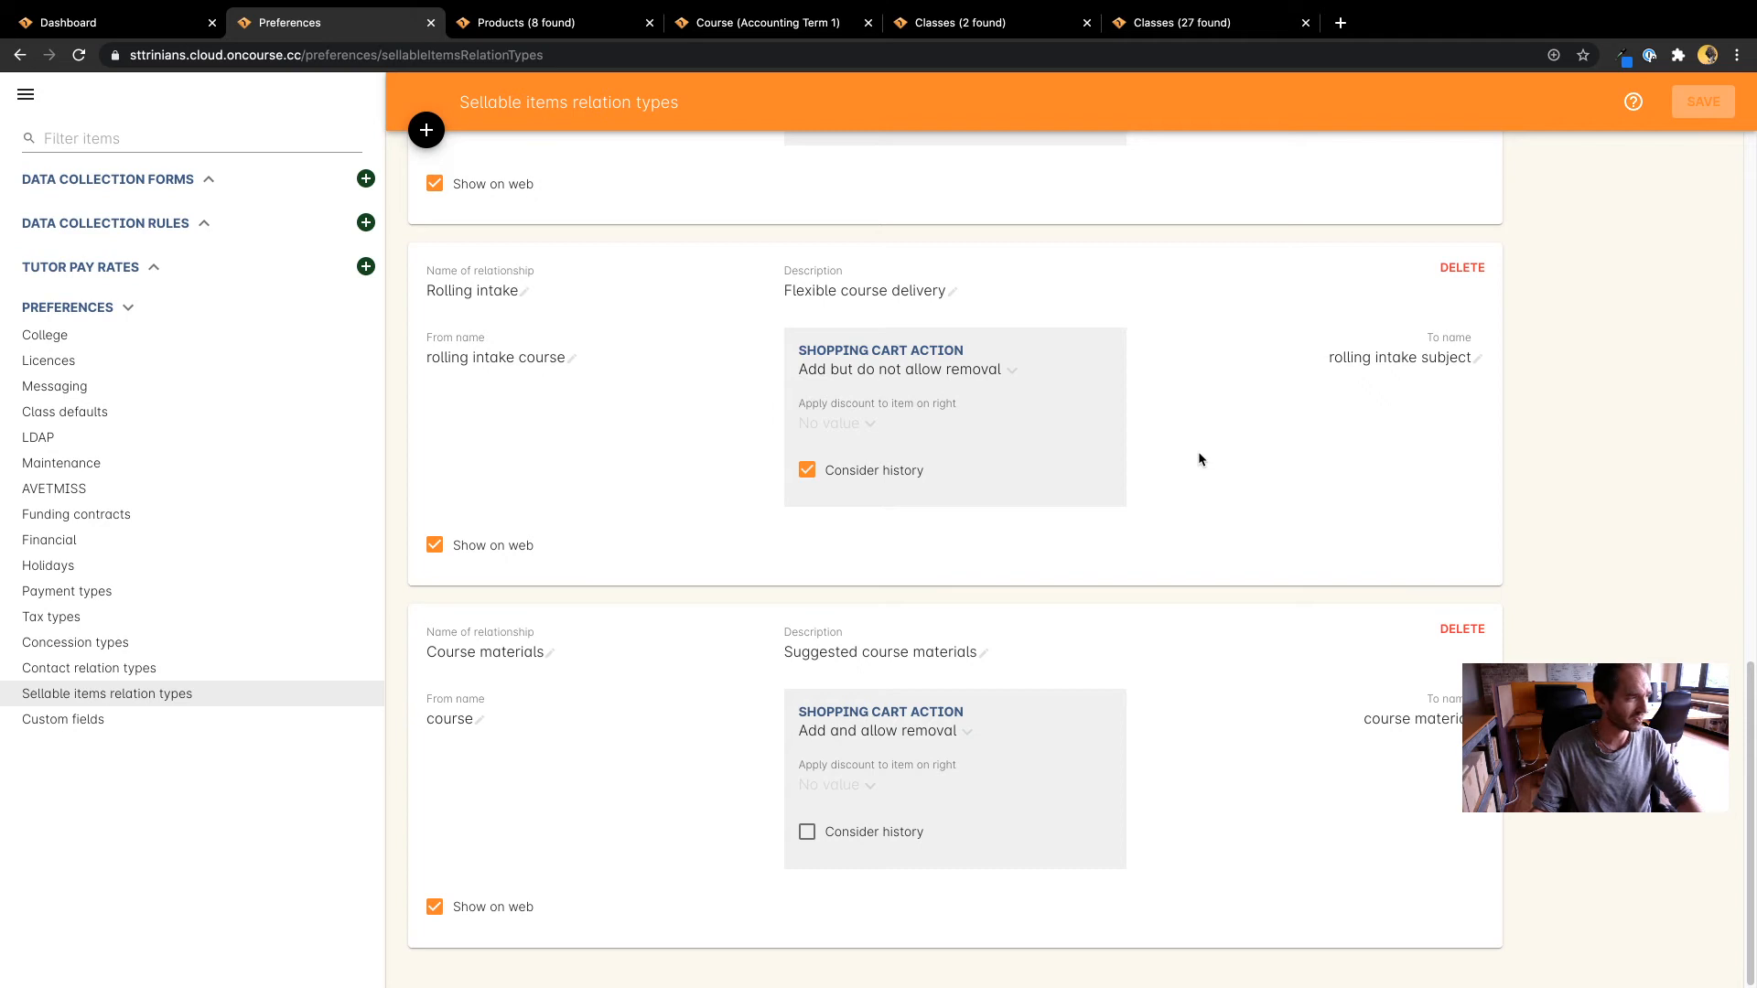
left_click(567, 23)
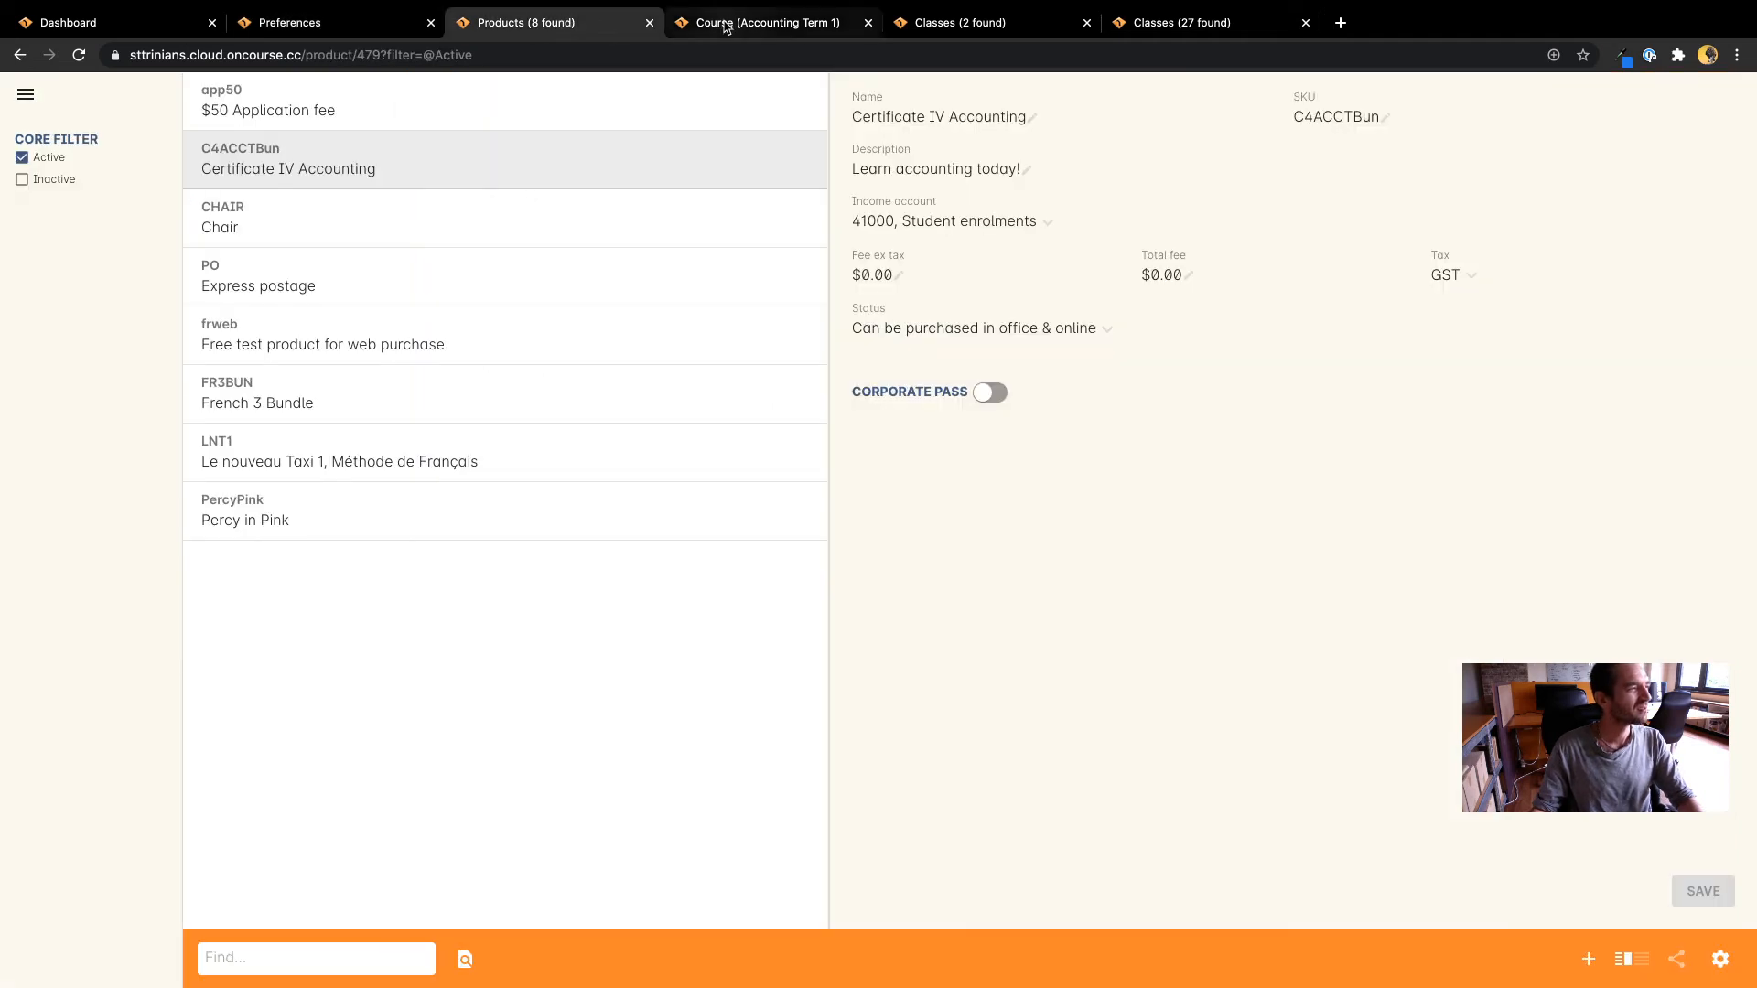
left_click(732, 23)
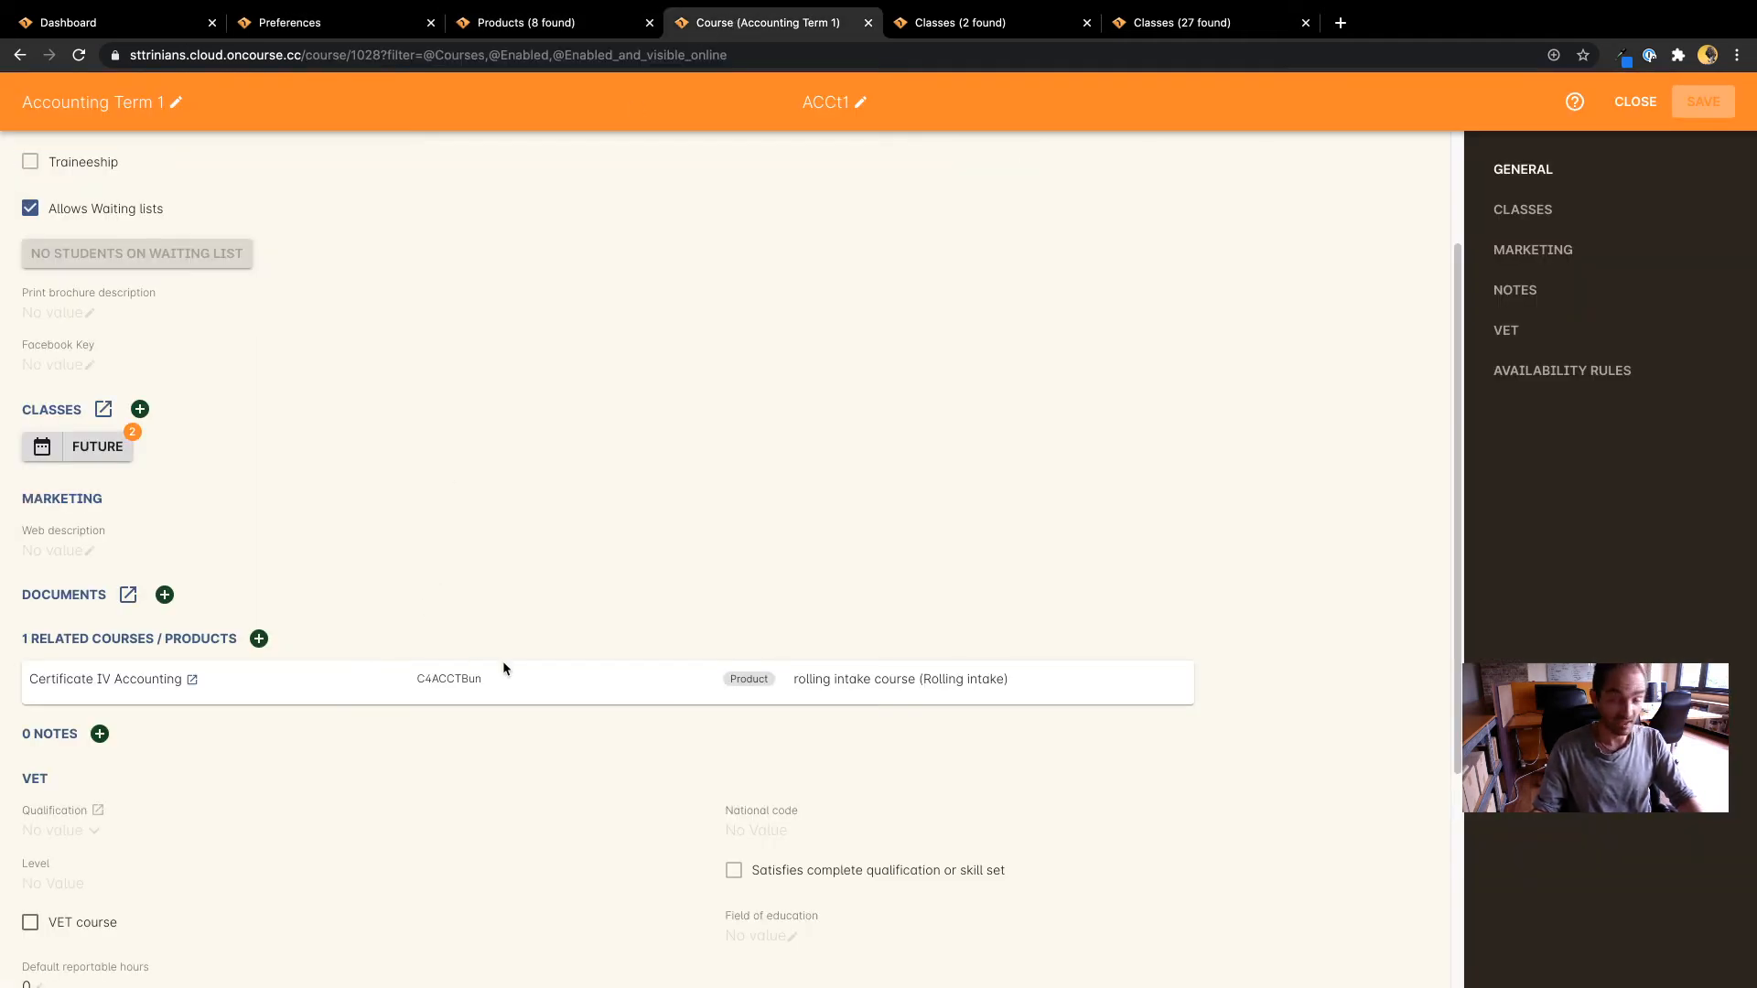
Step: Clear the class list's course search, and list the classes related to the Accounting Term 1 to Accounting Term 4 courses
left_click(984, 26)
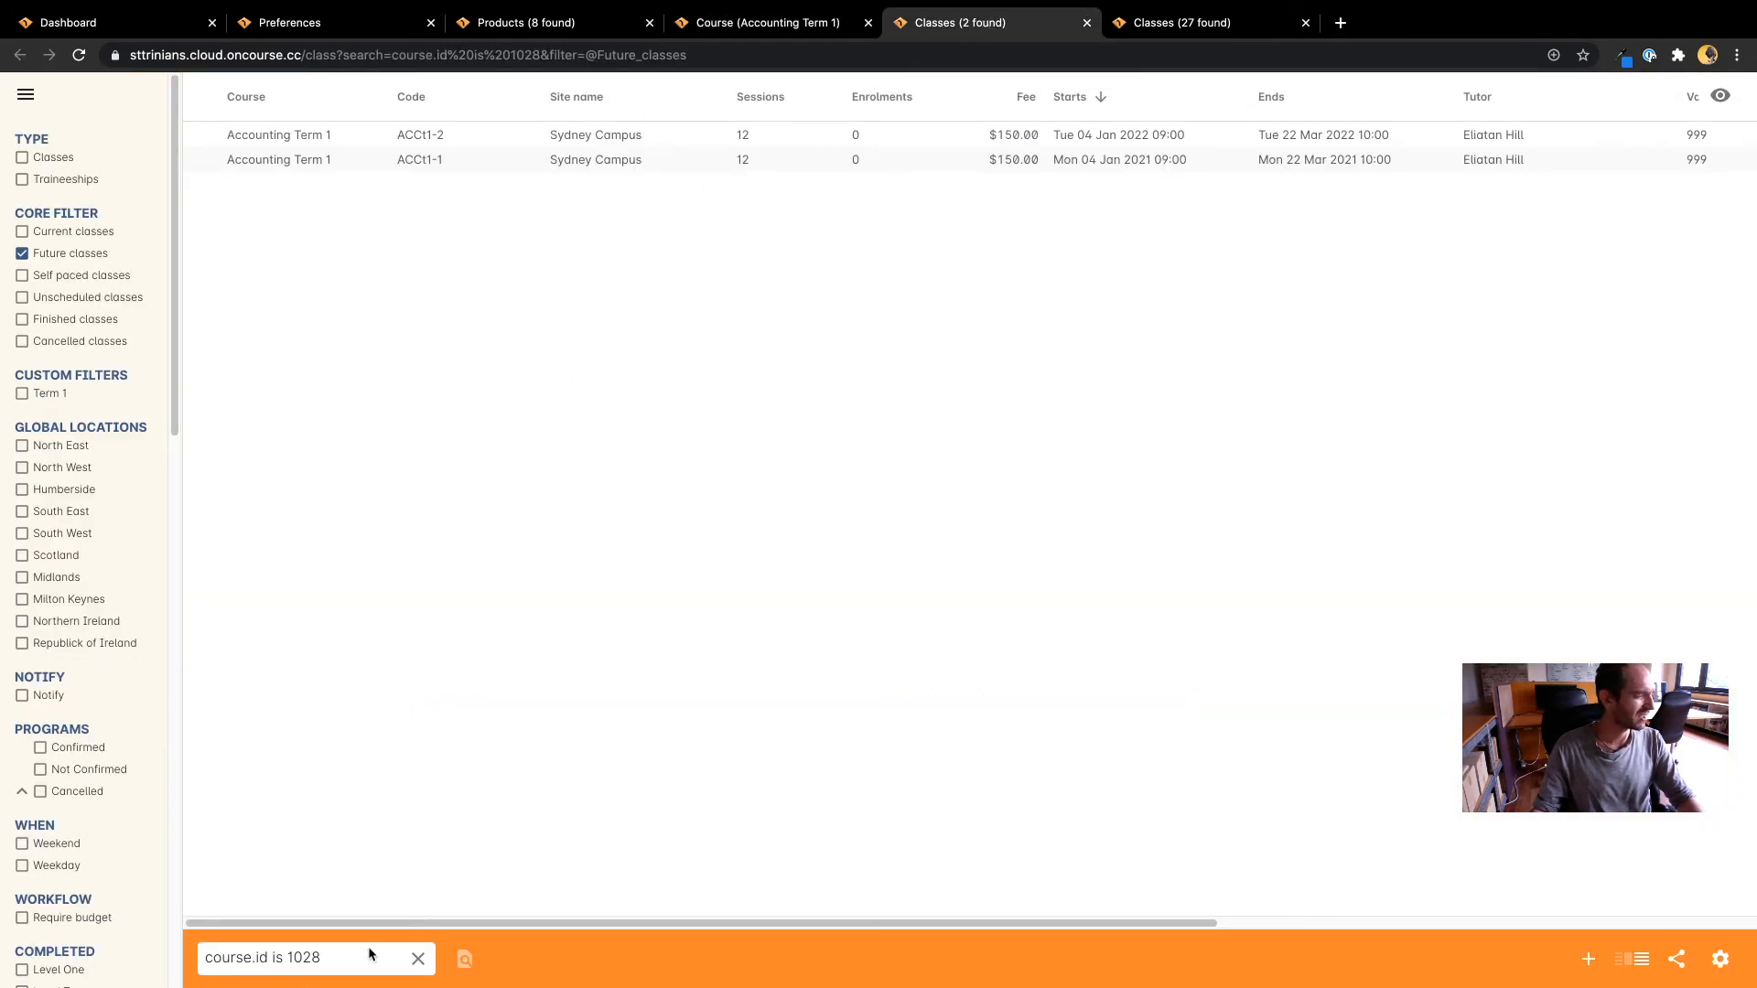
left_click(417, 959)
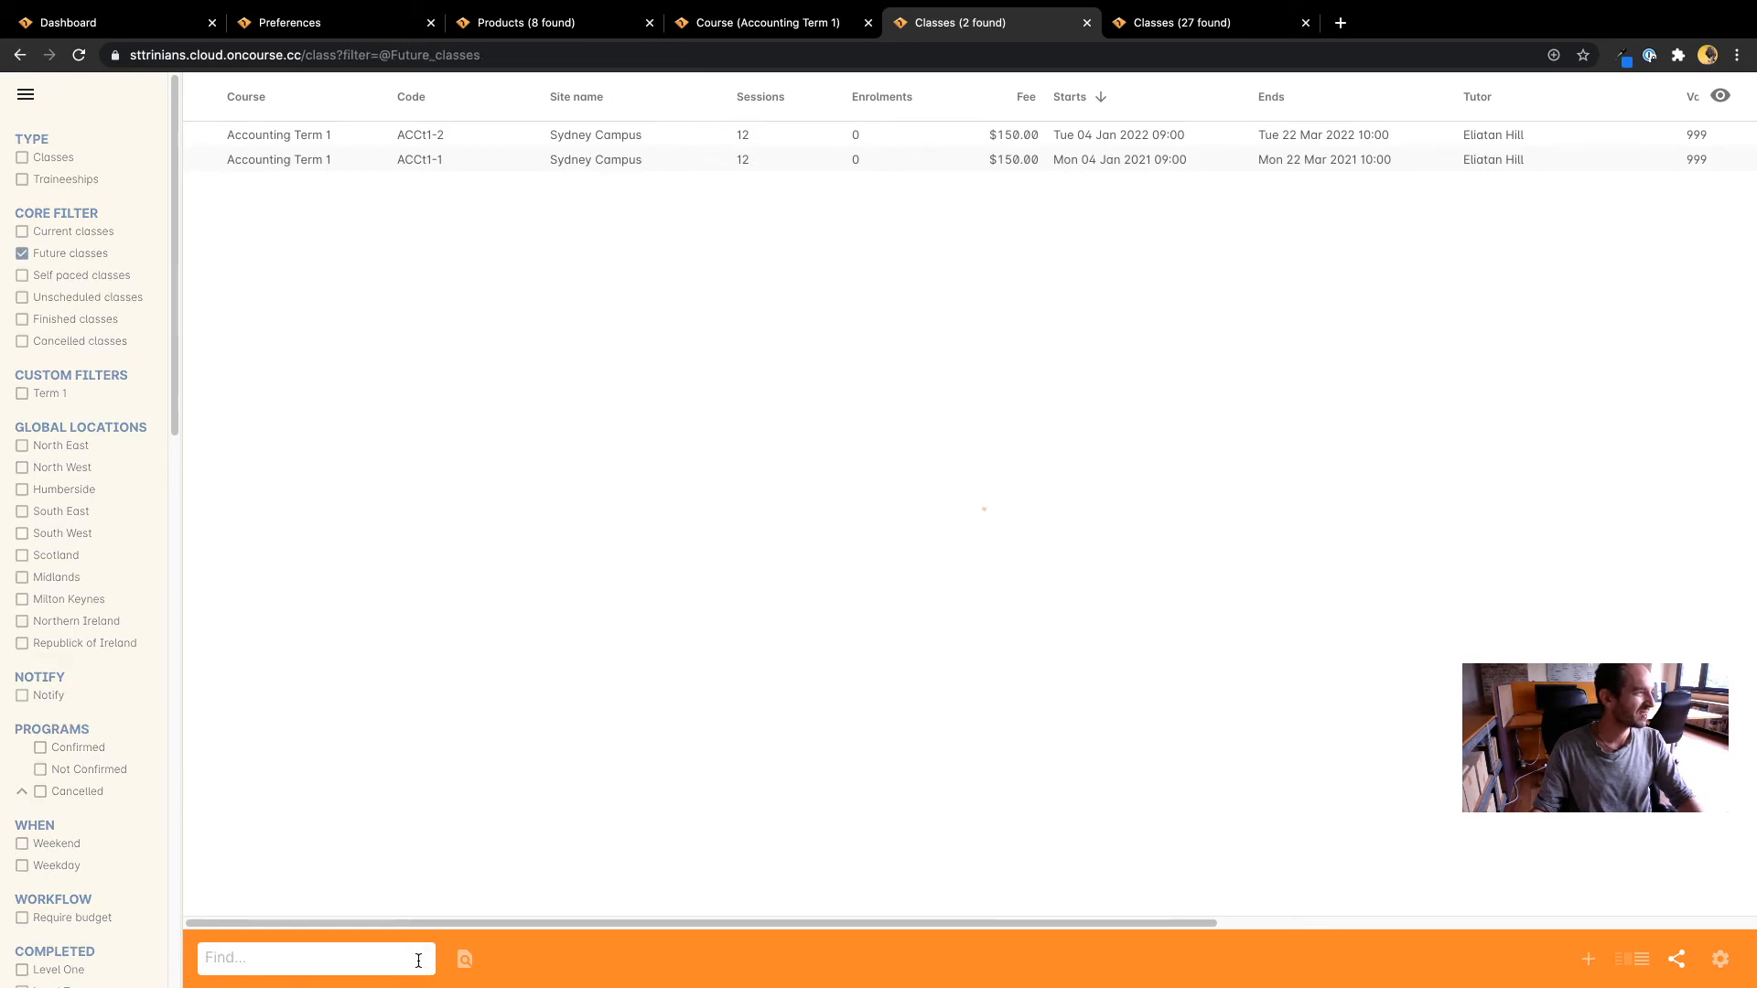
left_click(847, 19)
left_click(1636, 102)
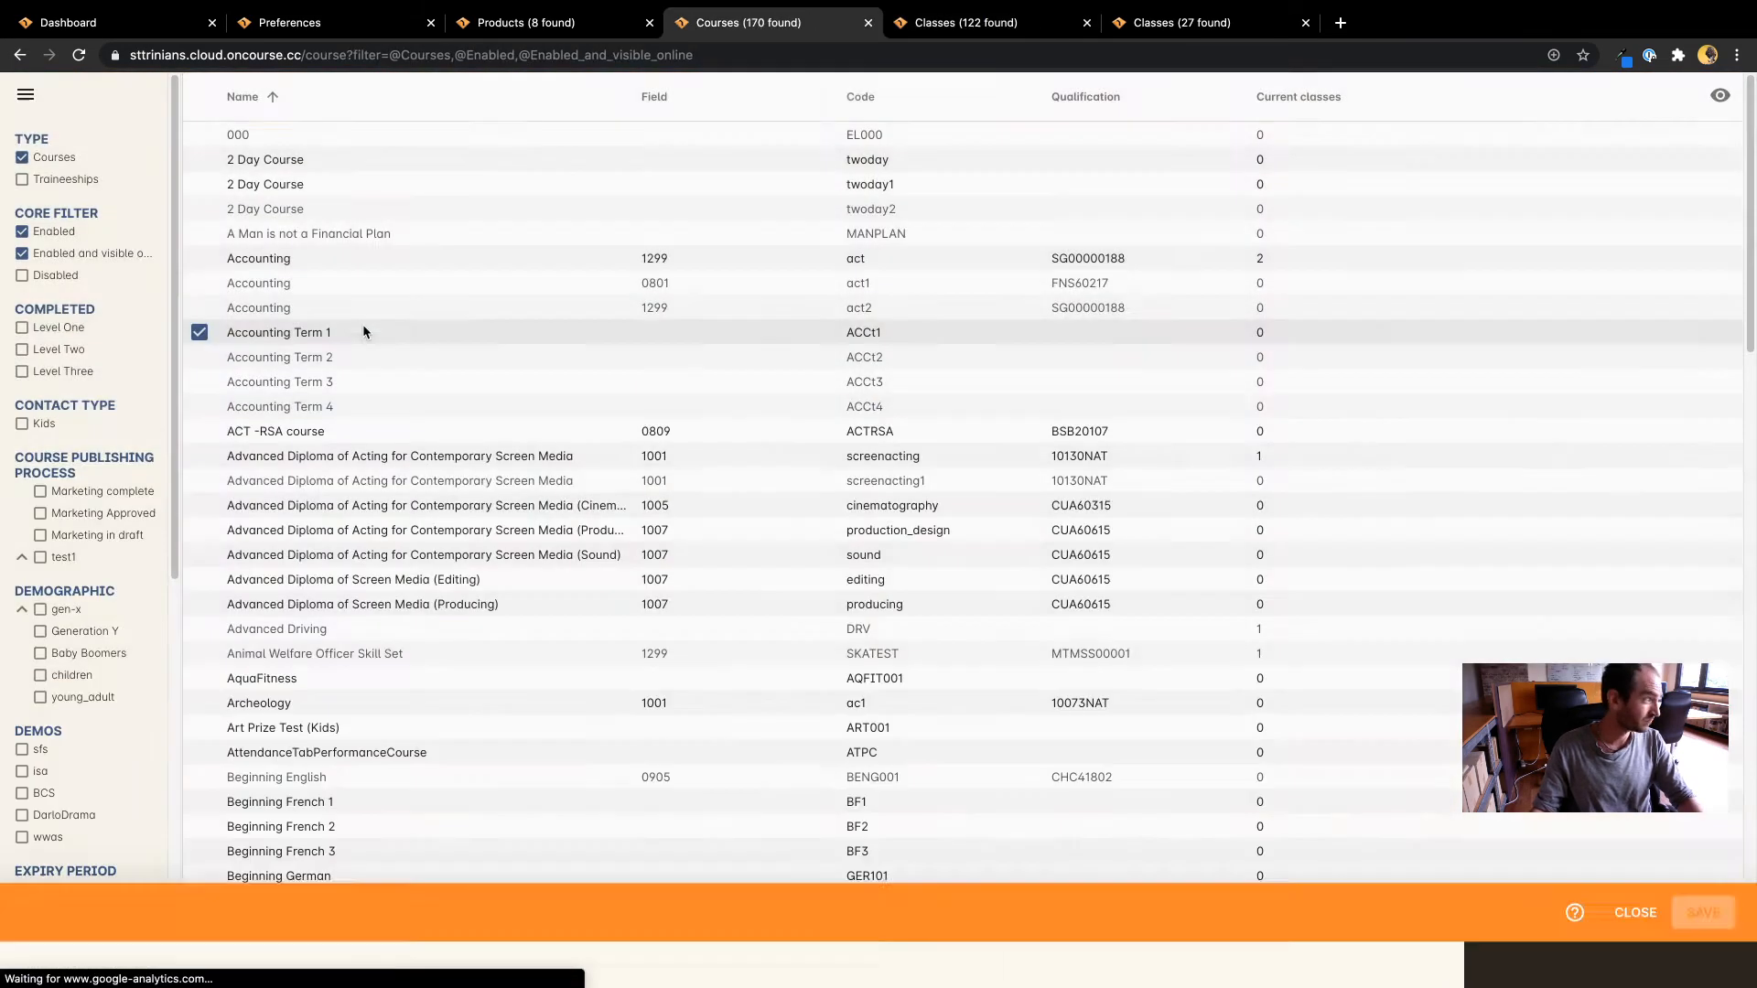
left_click(316, 412, "shift")
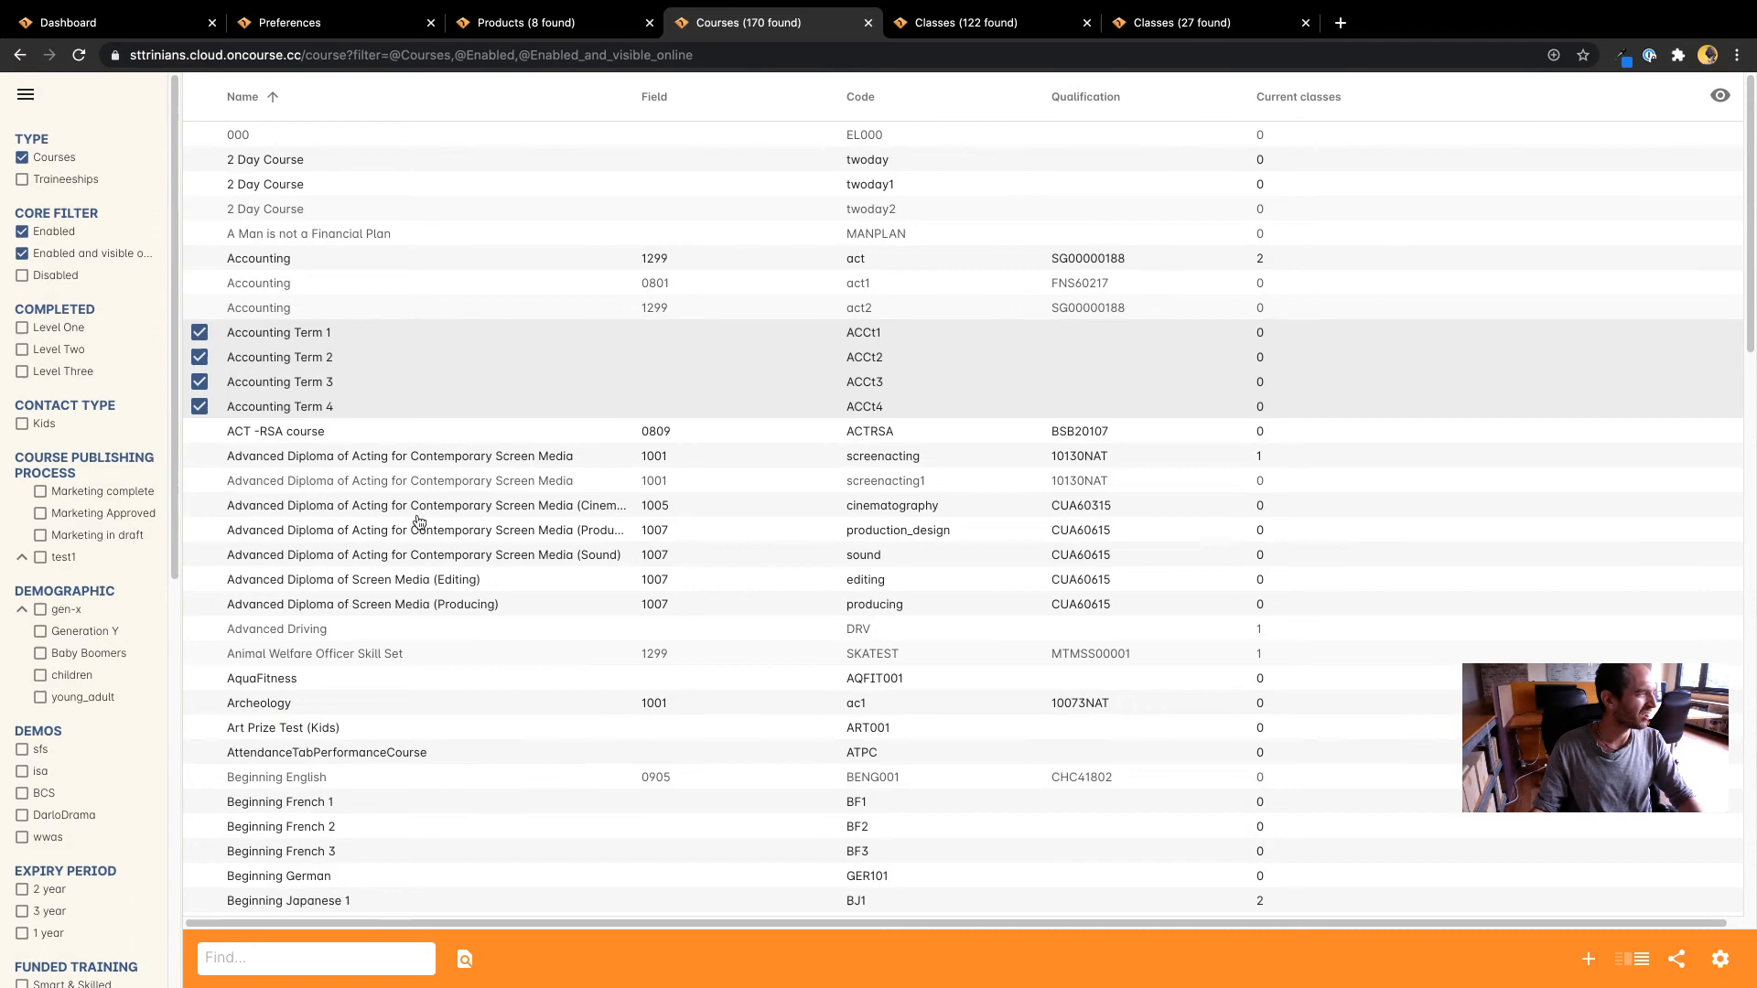
left_click(468, 962)
left_click(547, 590)
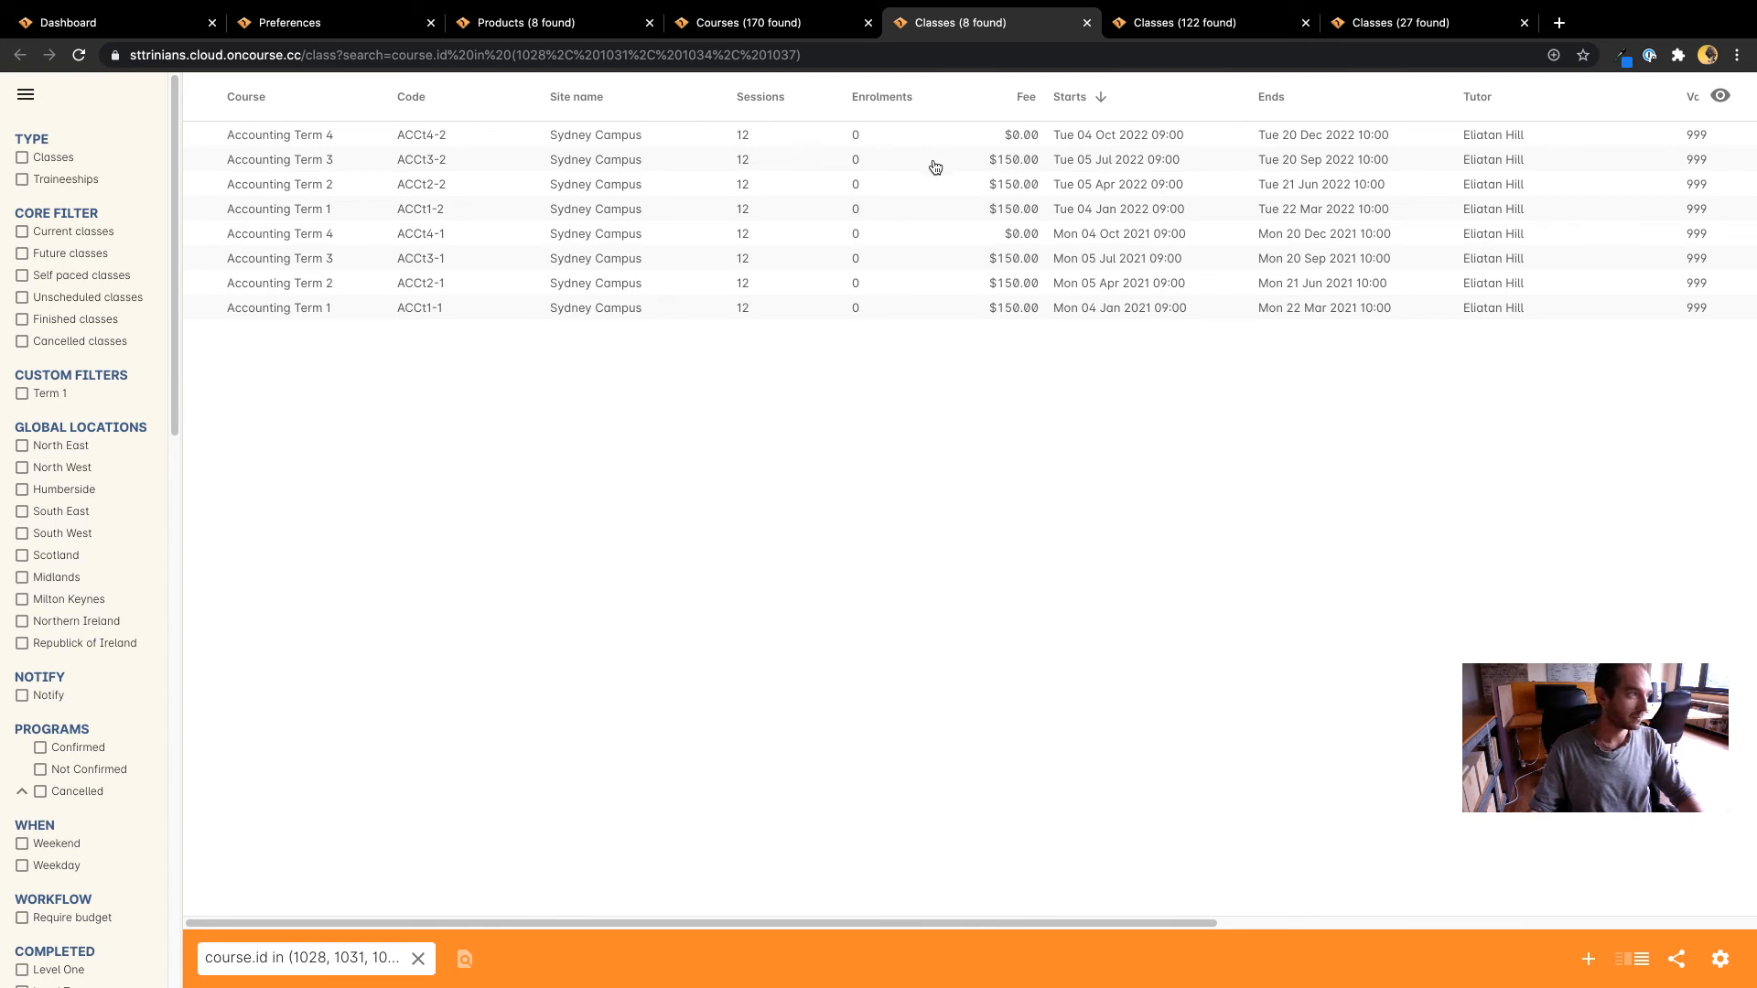
Step: Look at the Certificate IV Accounting product record and return to the course list
left_click(596, 27)
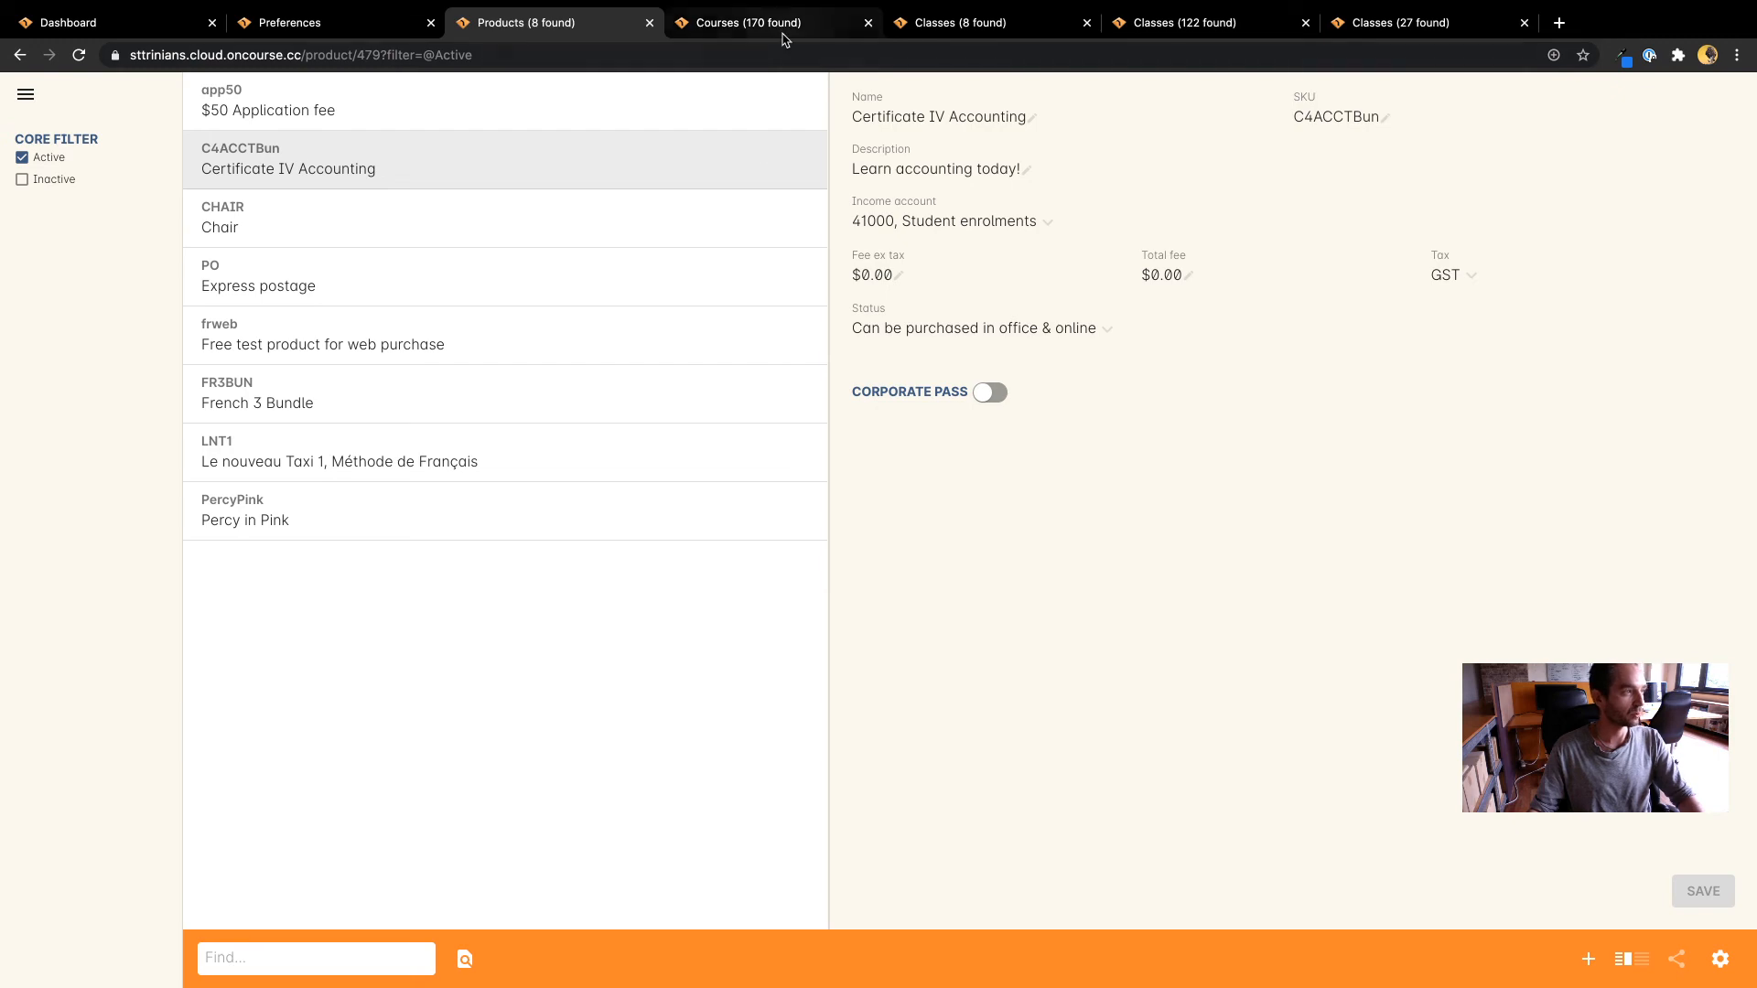
left_click(702, 23)
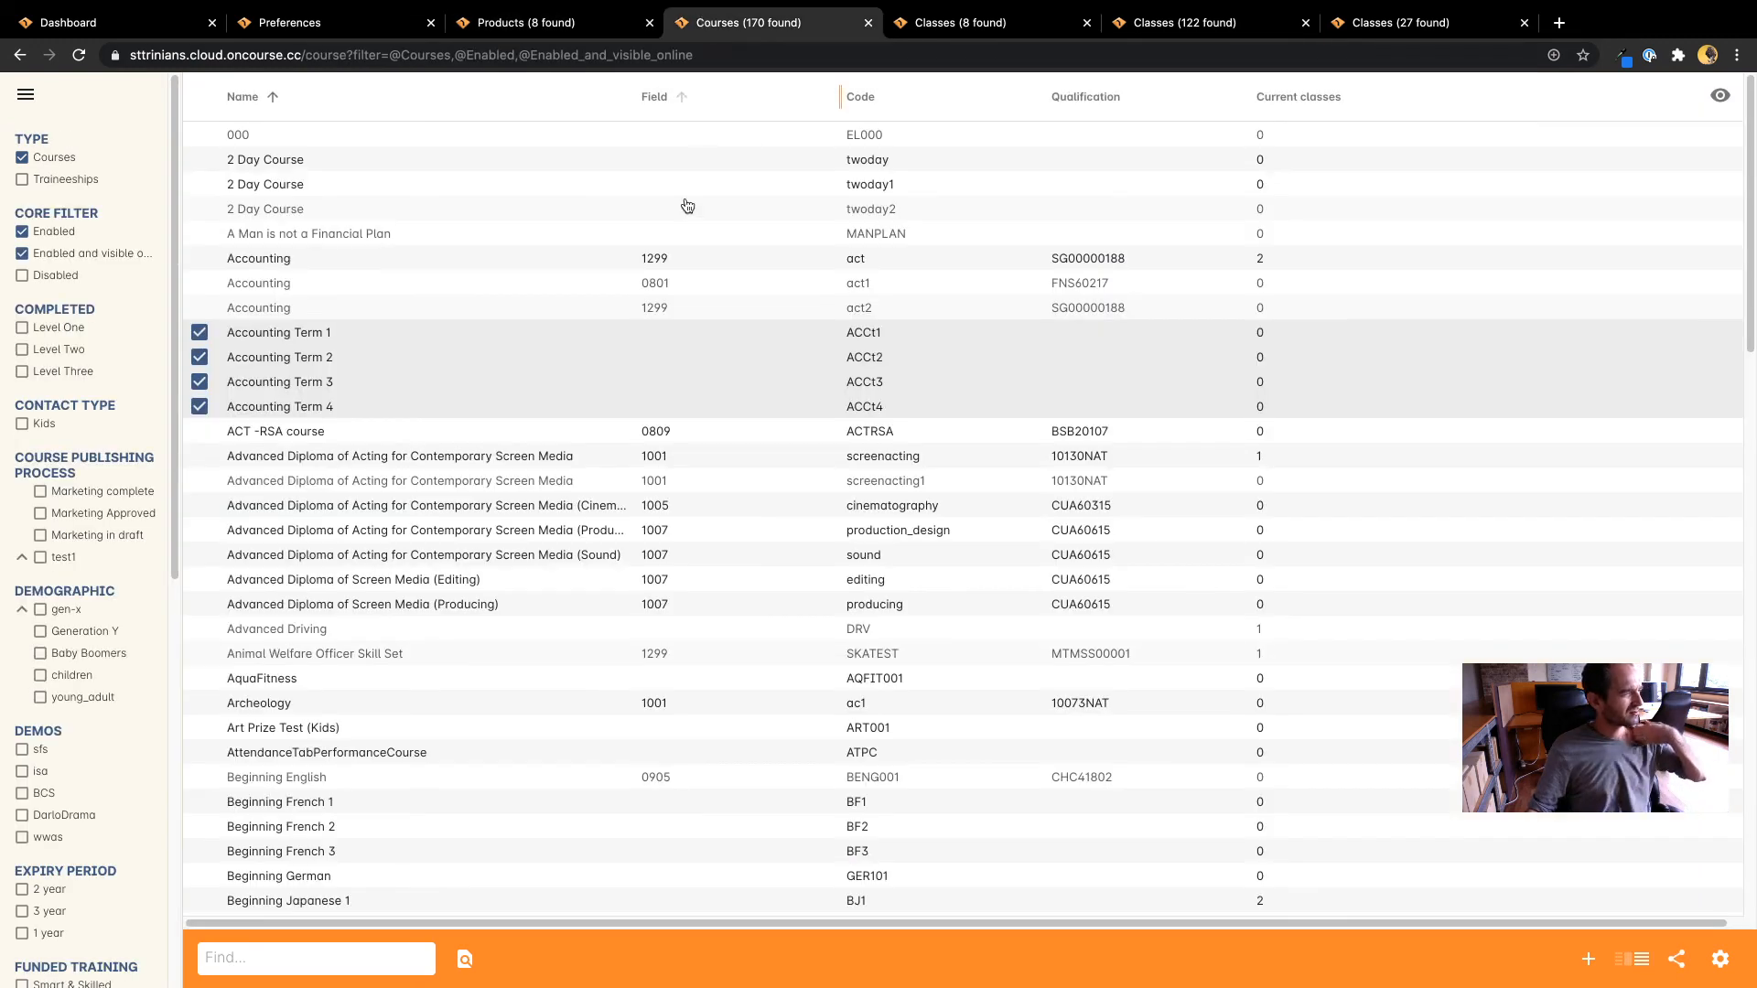